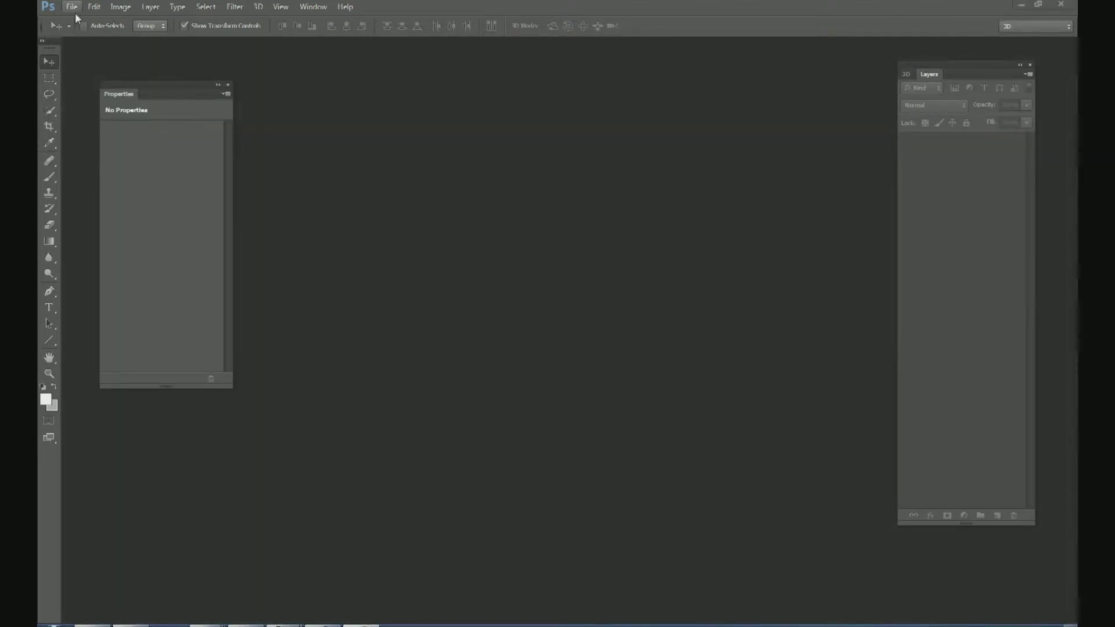
- Create a new document 1500 by 1500 pixels at a resolution of 72 pixels/inch
click(72, 7)
click(75, 8)
click(75, 8)
click(97, 23)
click(534, 212)
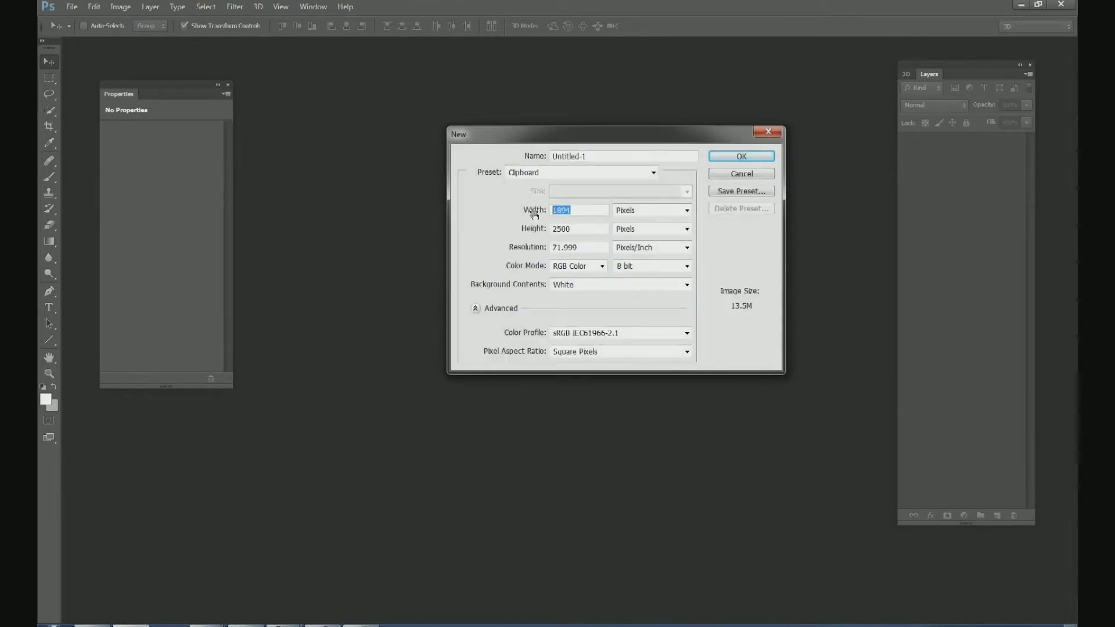
text(1500)
key(Tab)
text(1500)
key(Tab)
key(Tab)
text(72)
key(Return)
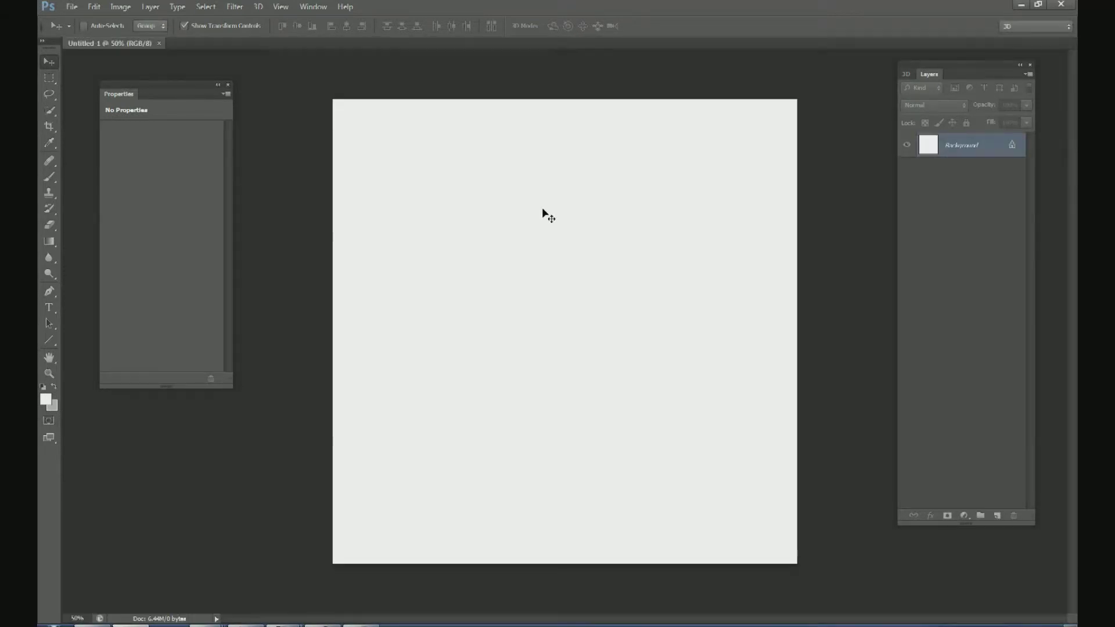
- Add a new layer above the background and name it Wall Texture
click(998, 516)
double_click(955, 145)
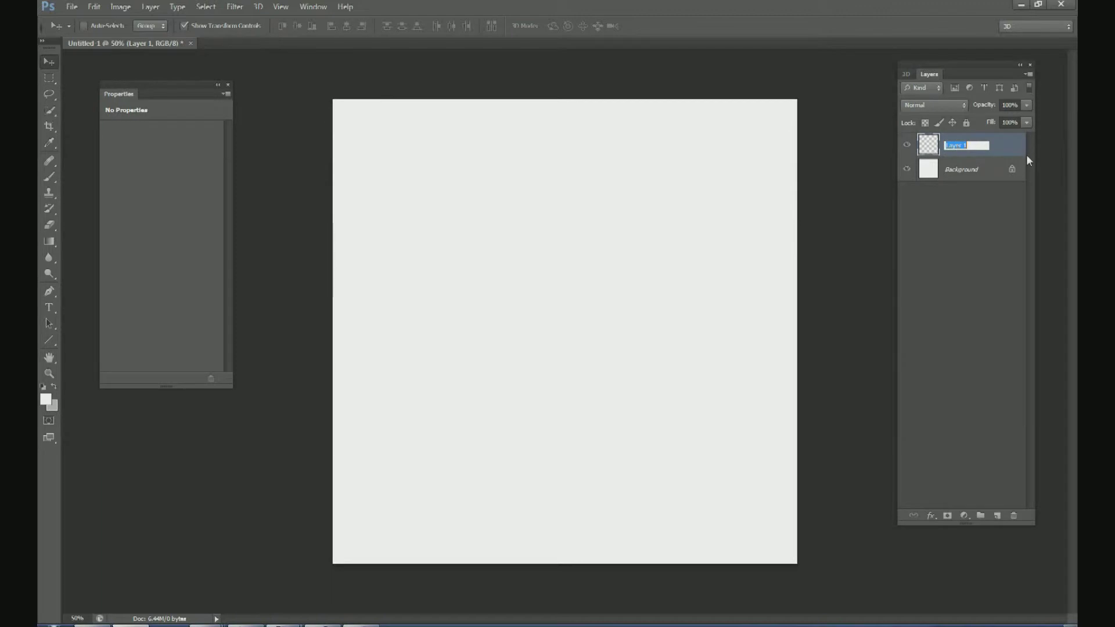
text(Wall Te)
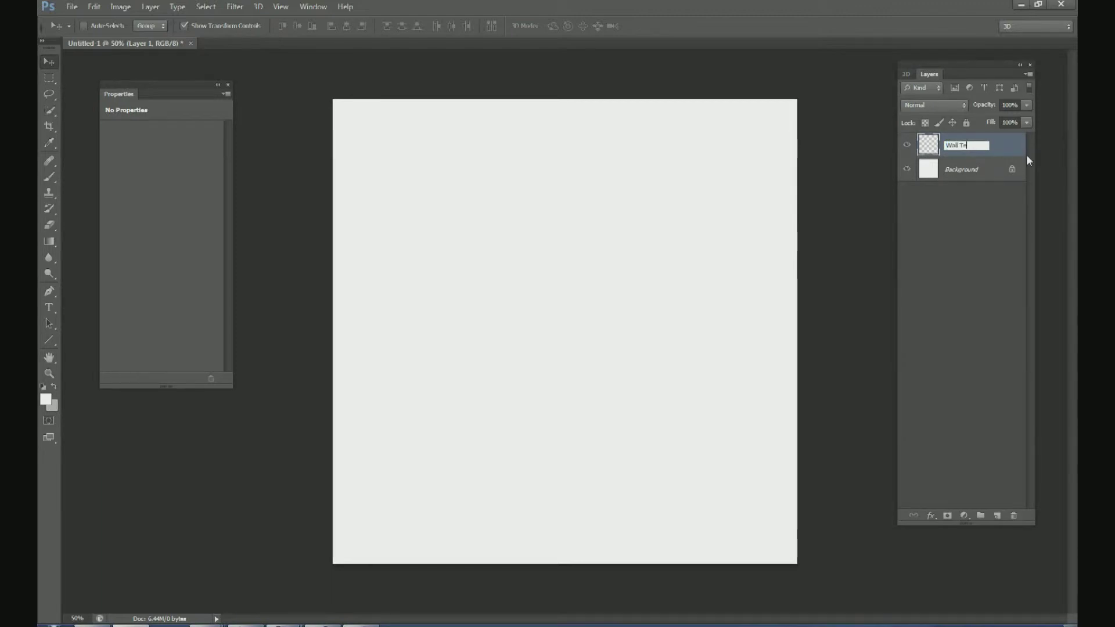
text(xture)
click(975, 168)
click(984, 154)
- Fill the Wall Texture layer with light gray bdbdbd using the Paint Bucket tool
click(49, 242)
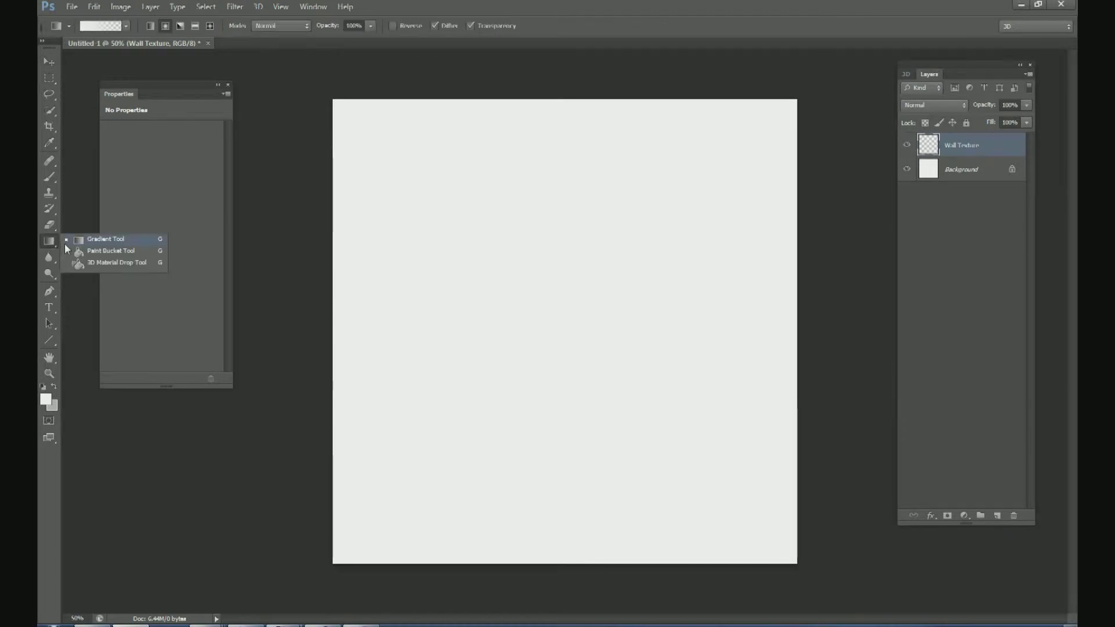
click(79, 252)
click(45, 400)
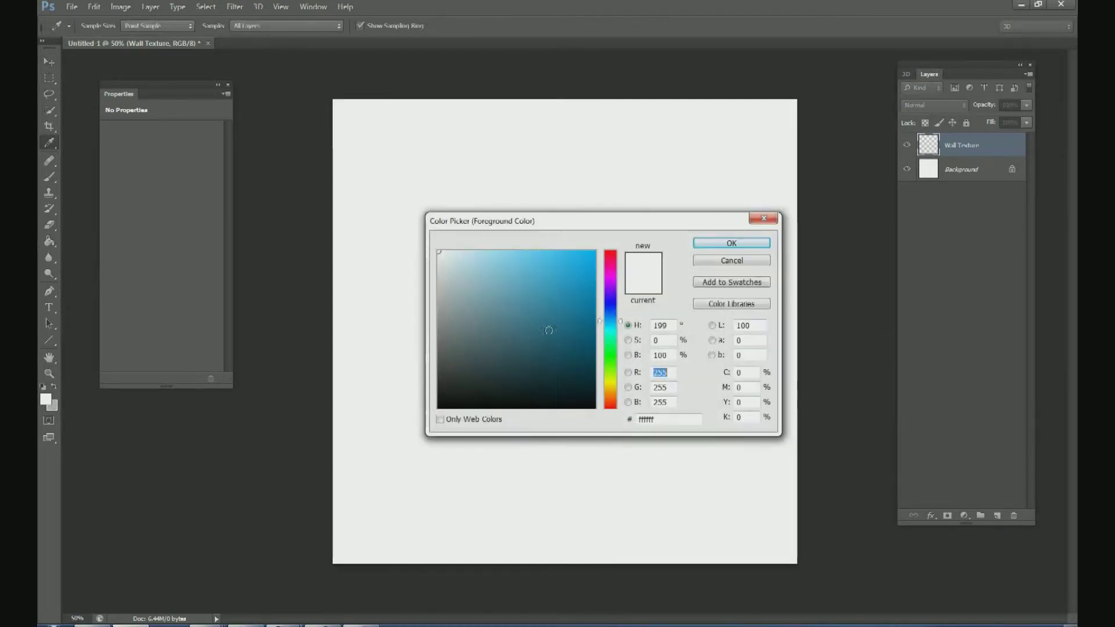
mouse_move(444, 313)
mouse_down()
mouse_move(431, 287)
mouse_move(413, 290)
mouse_up()
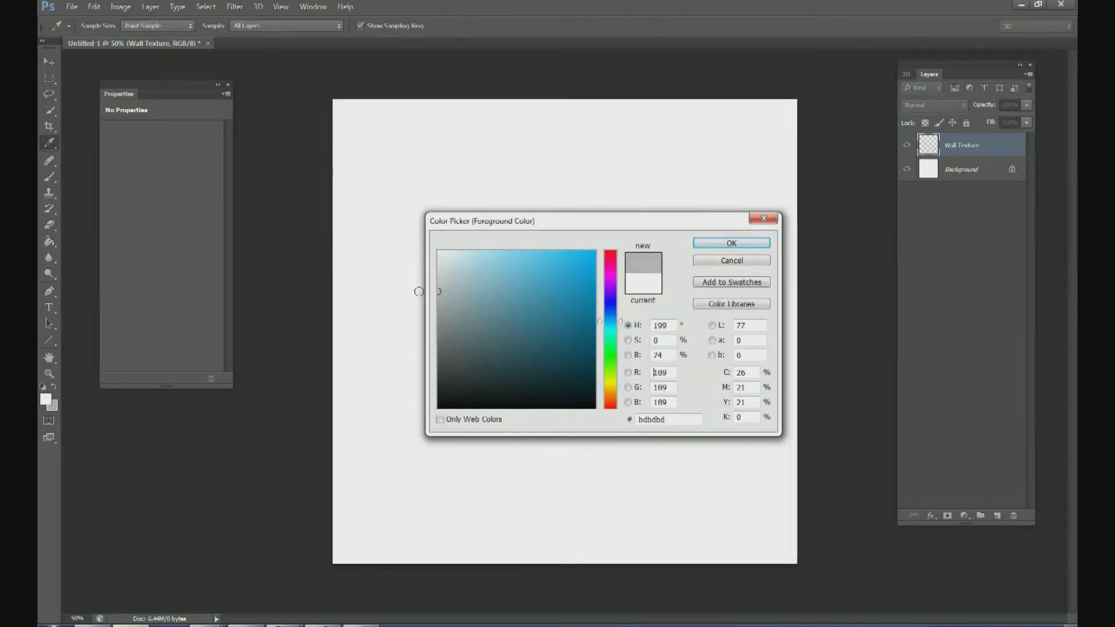
click(721, 242)
click(571, 206)
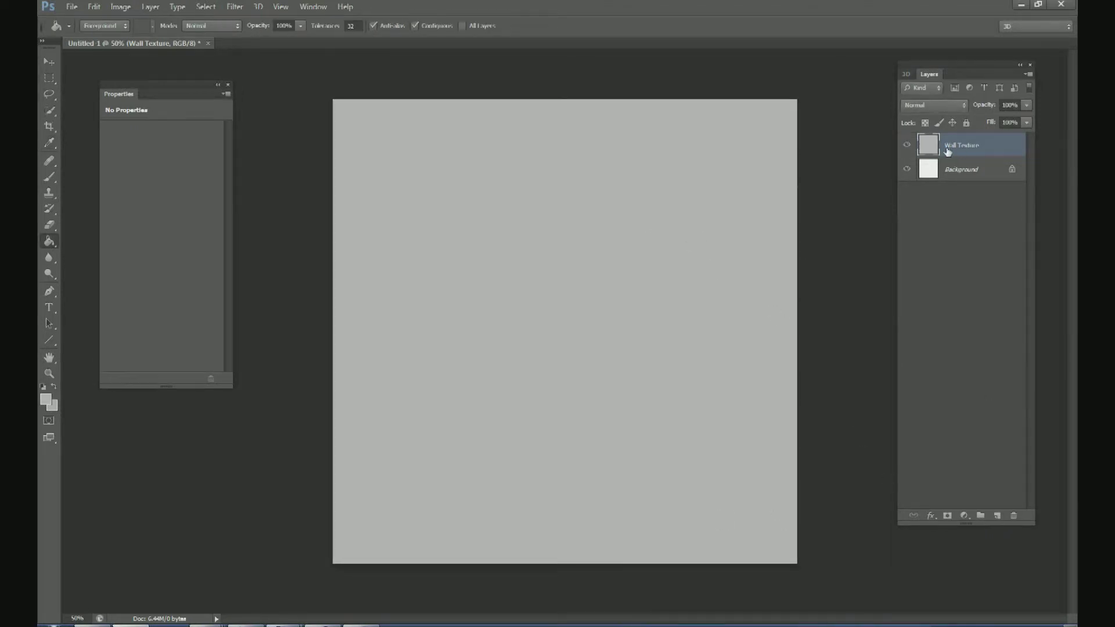
- Create a 3D extrusion from the Wall Texture layer and show its front inflation material's properties clear of the canvas
right_click(961, 151)
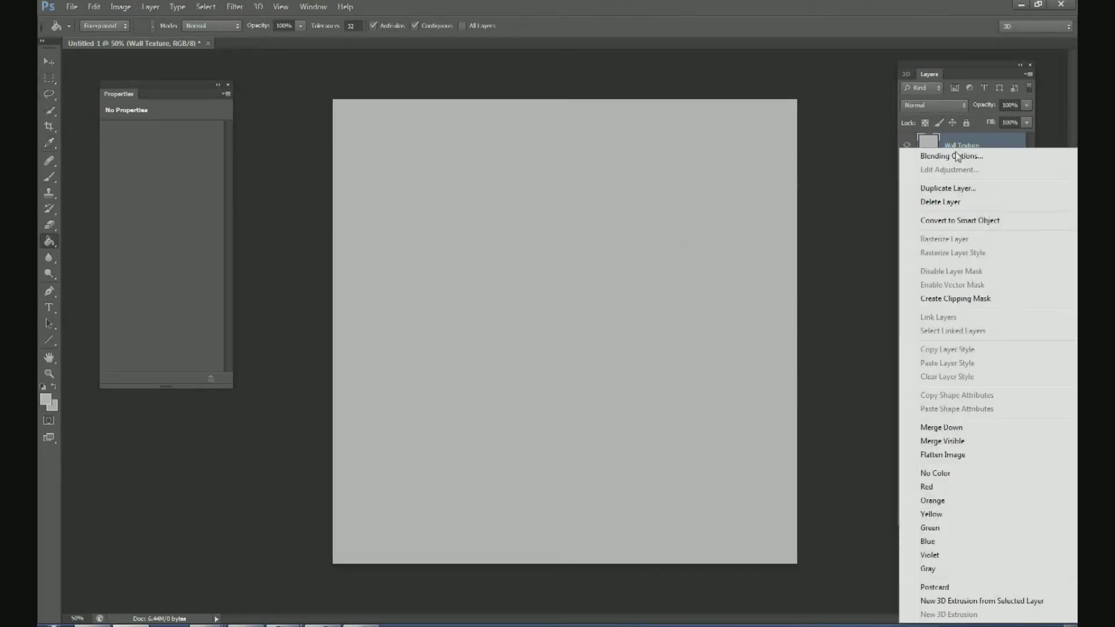
click(953, 602)
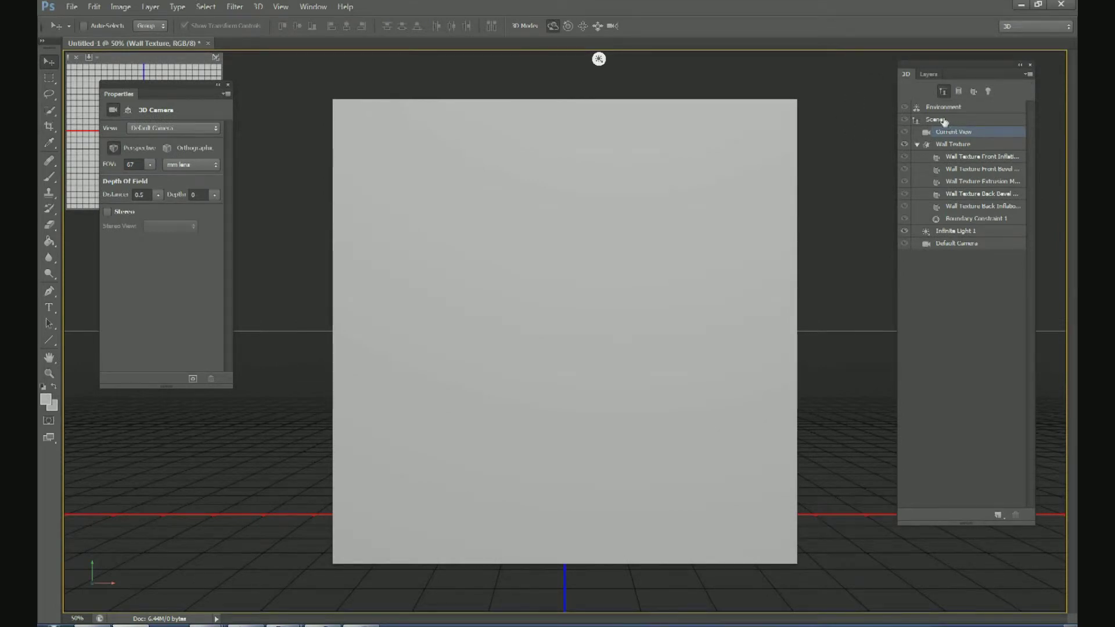
click(986, 157)
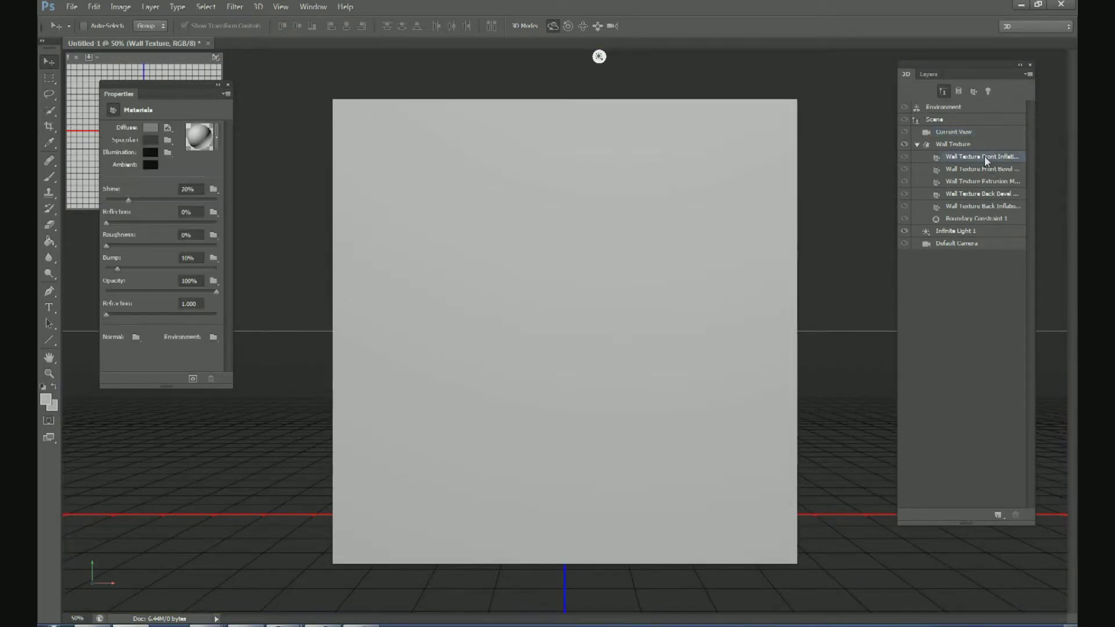
drag(160, 91, 240, 101)
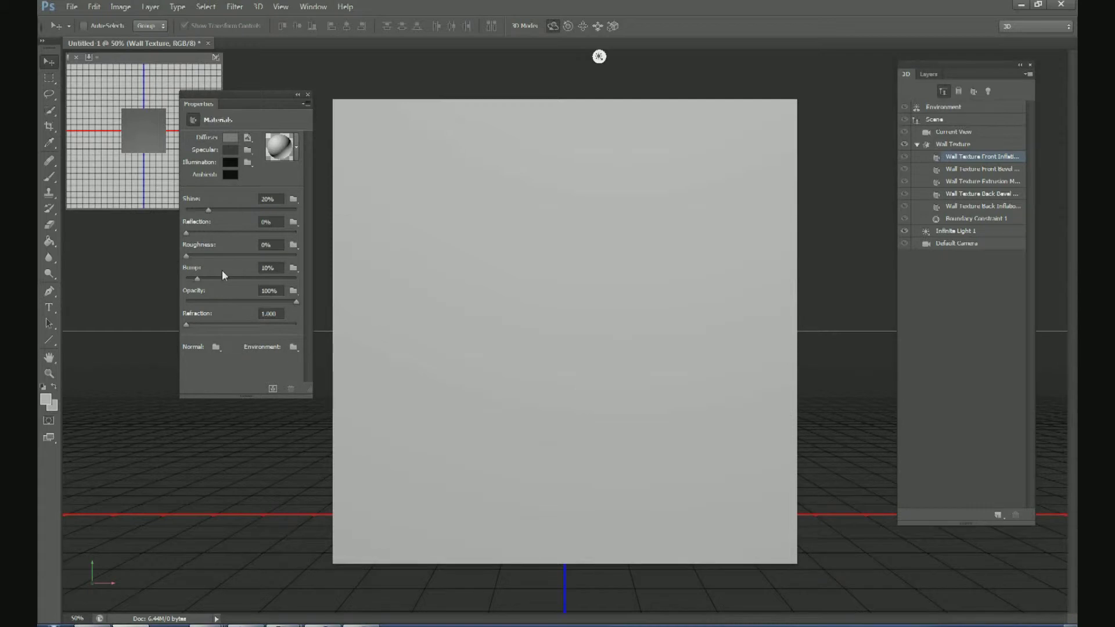
- Create a new bump texture for the front inflation material, 1500 by 1500 pixels at 72 pixels/inch
click(293, 269)
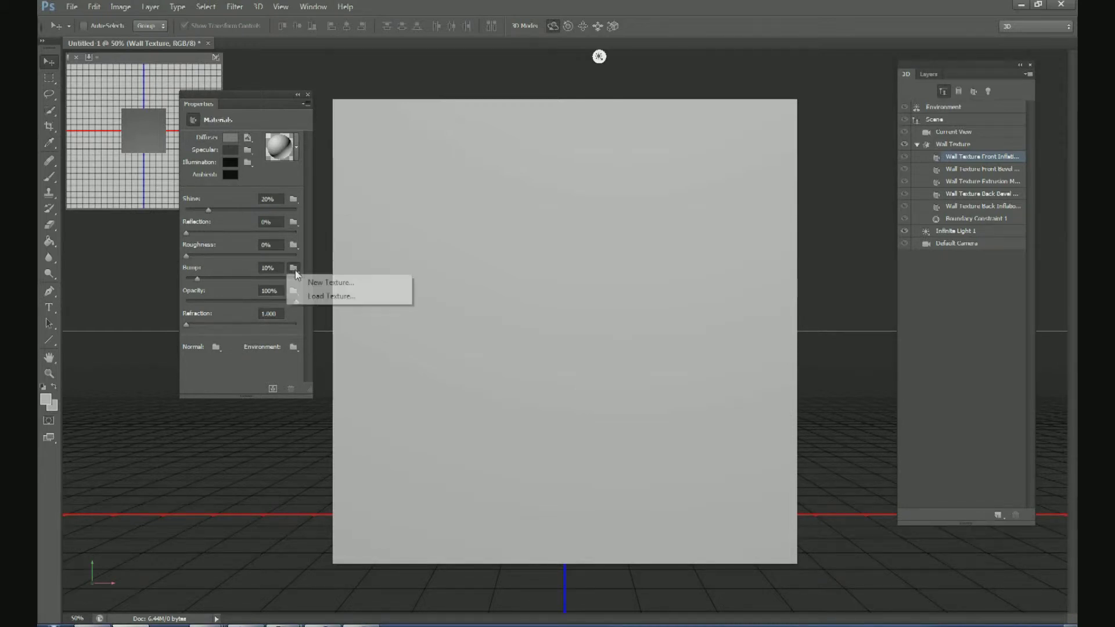
click(310, 284)
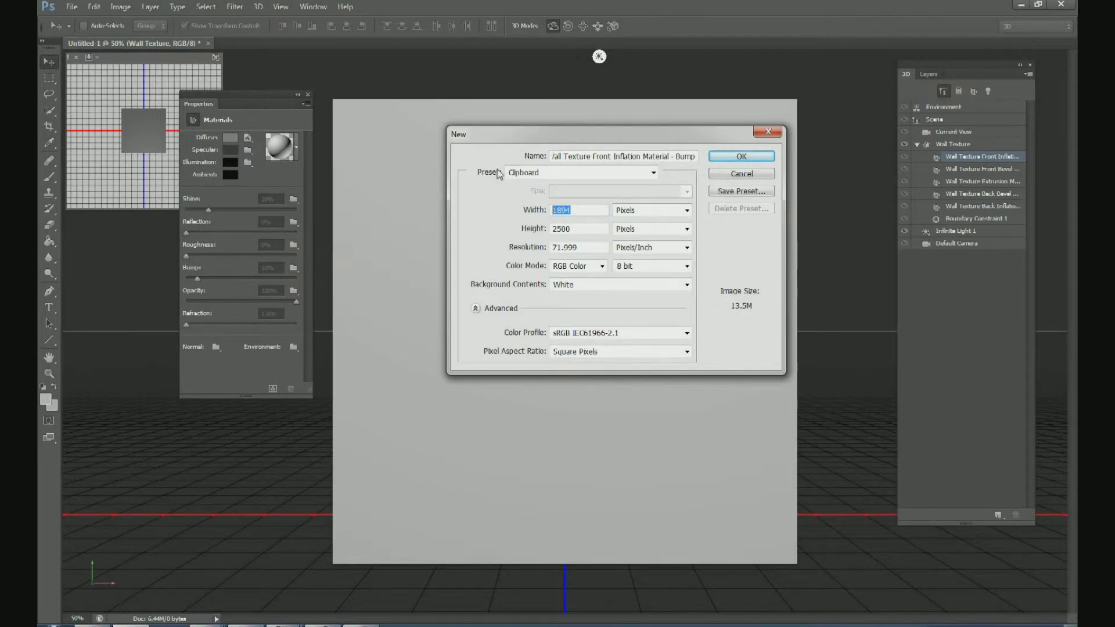
text(1500)
key(Tab)
key(Tab)
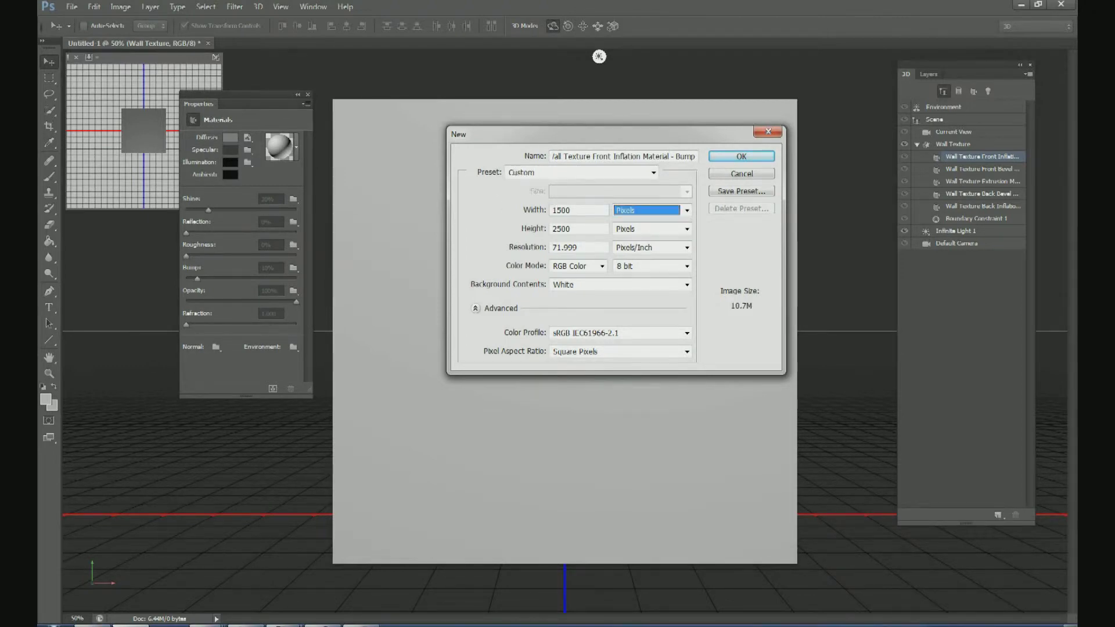
text(1500)
key(Tab)
key(Tab)
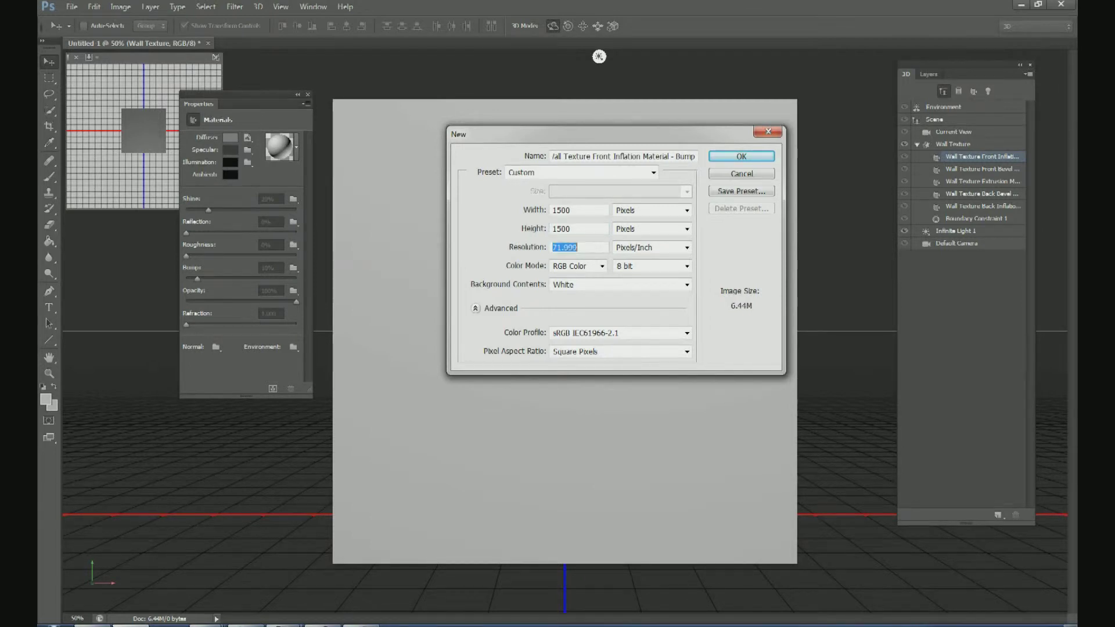
text(72)
key(Return)
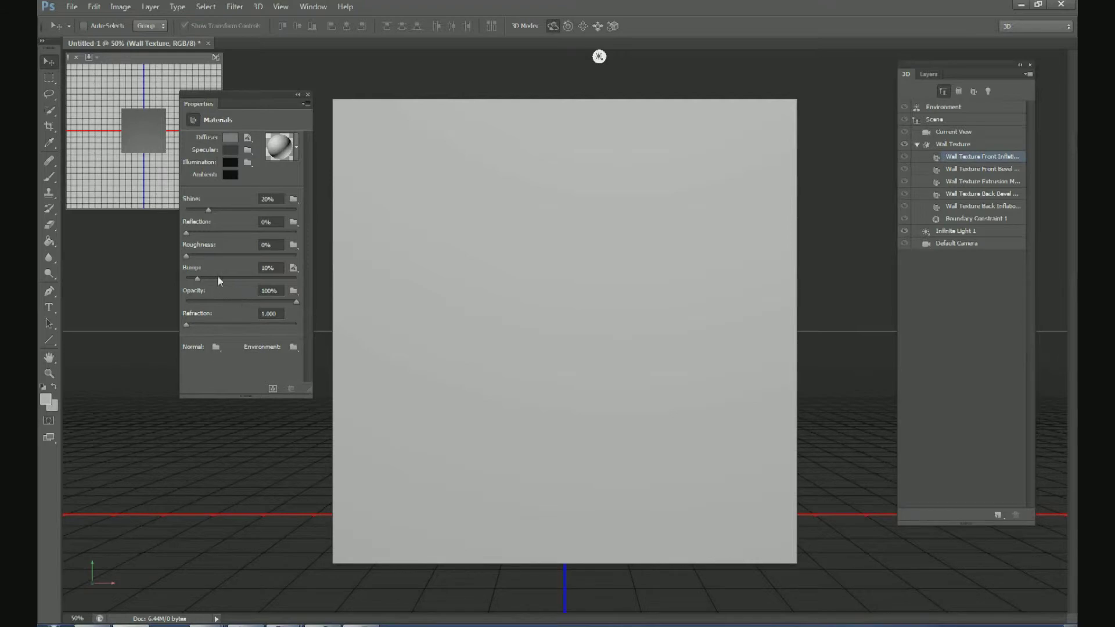
- Open the bump texture for editing and add 2% uniform monochromatic noise to it
click(294, 269)
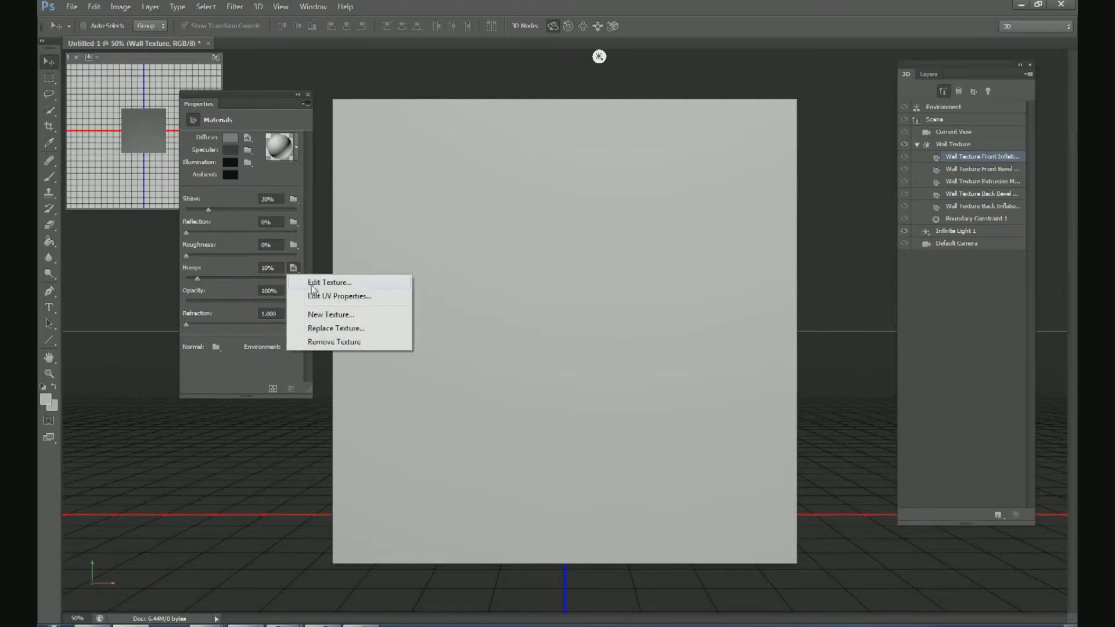
click(314, 283)
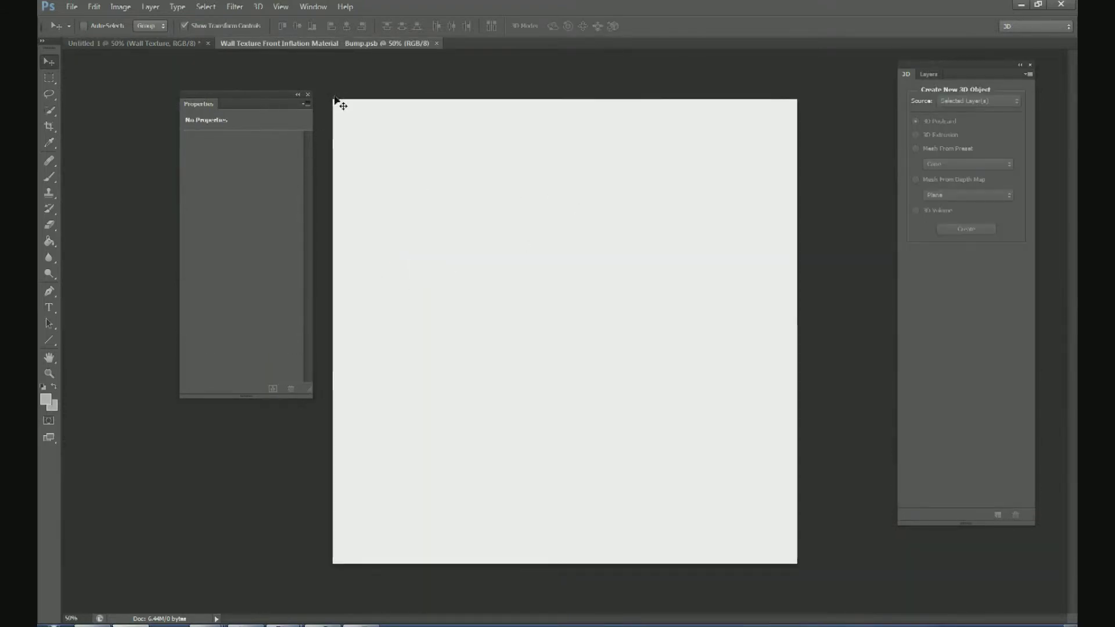
click(233, 6)
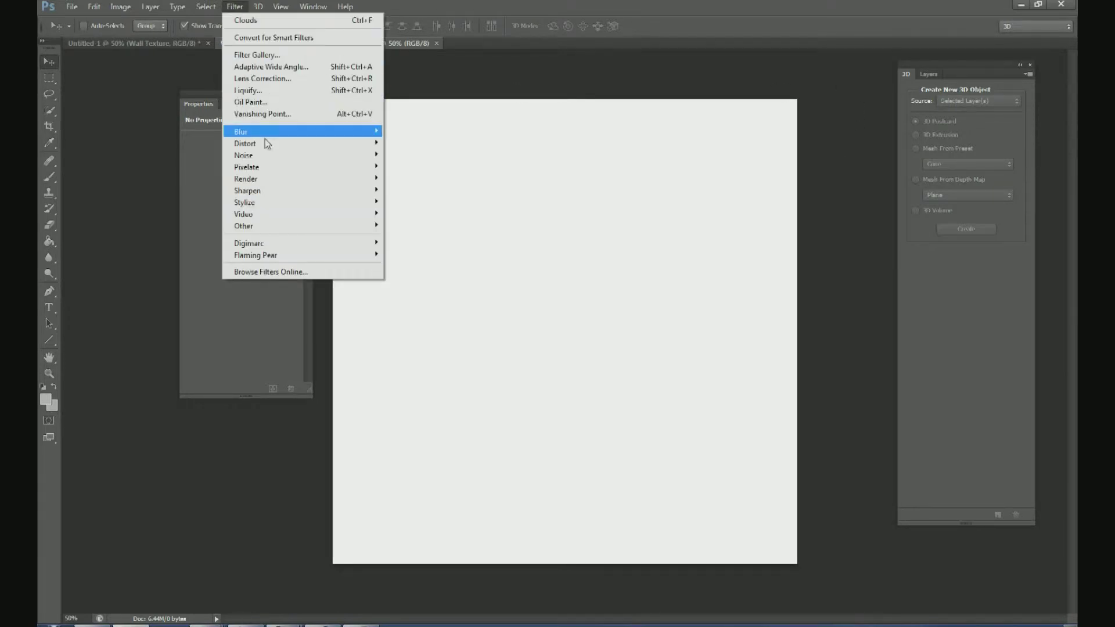
mouse_move(261, 155)
click(209, 155)
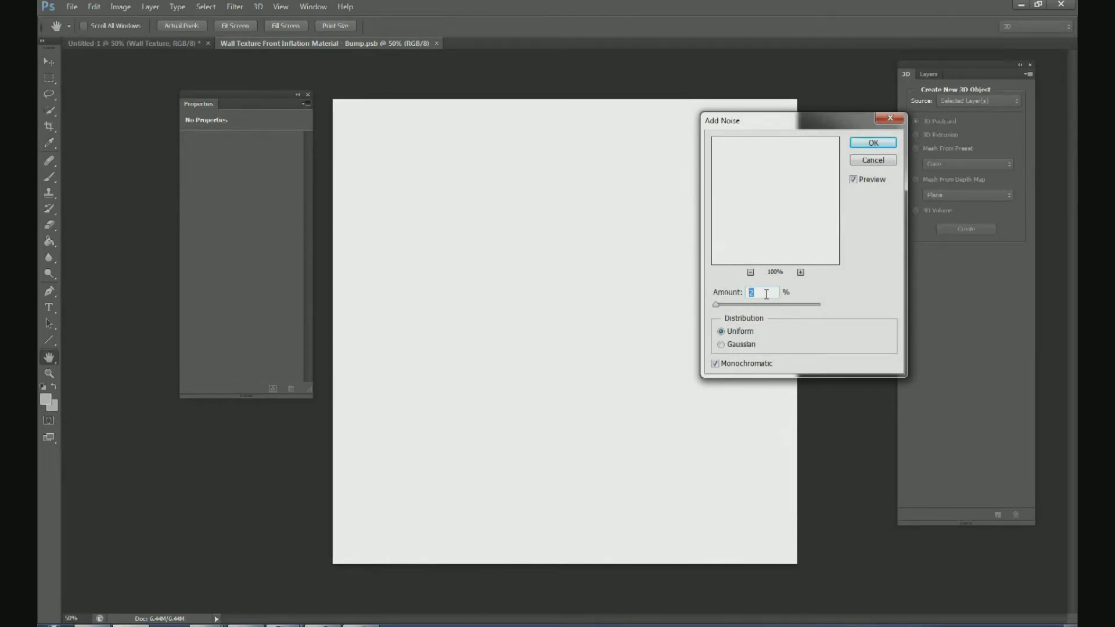
click(873, 143)
- Apply Auto Tone to the noisy bump texture and save its file
click(121, 7)
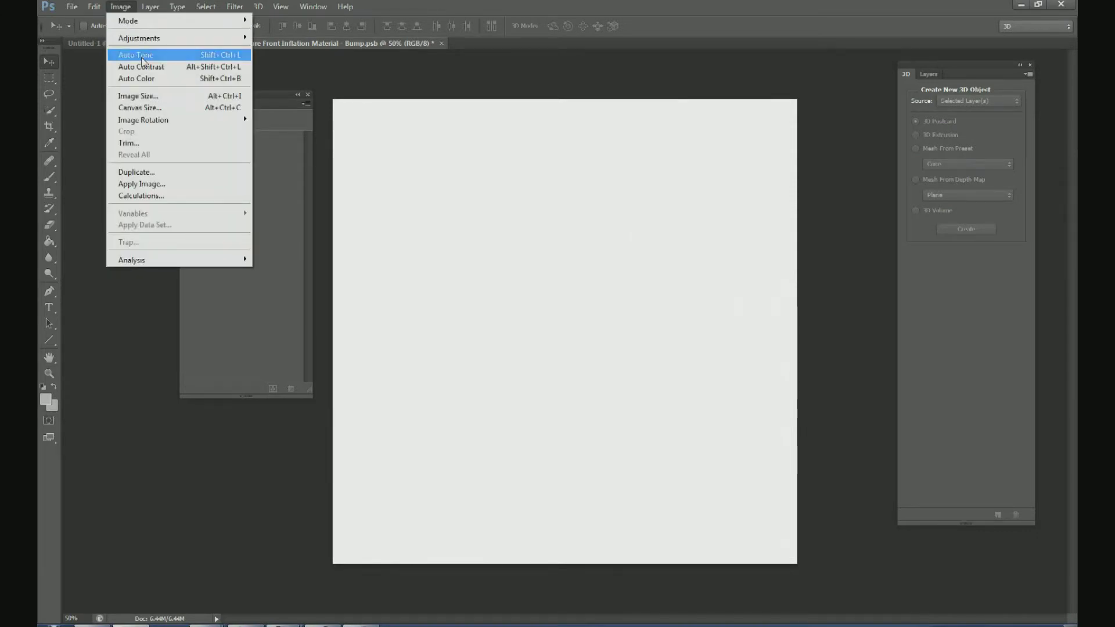
click(142, 58)
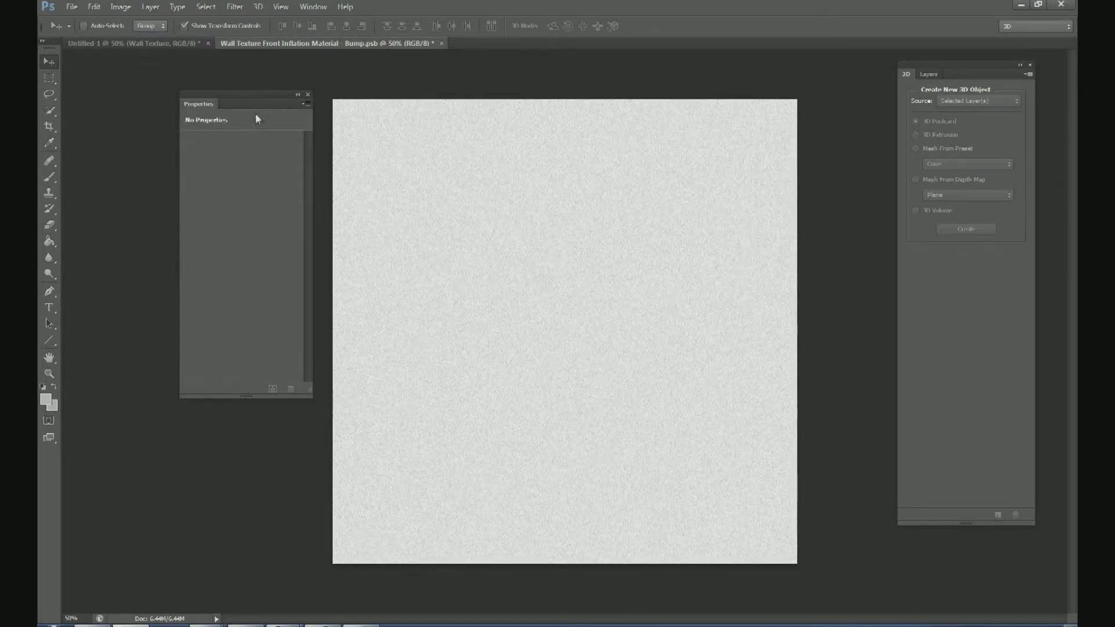
click(72, 7)
click(148, 143)
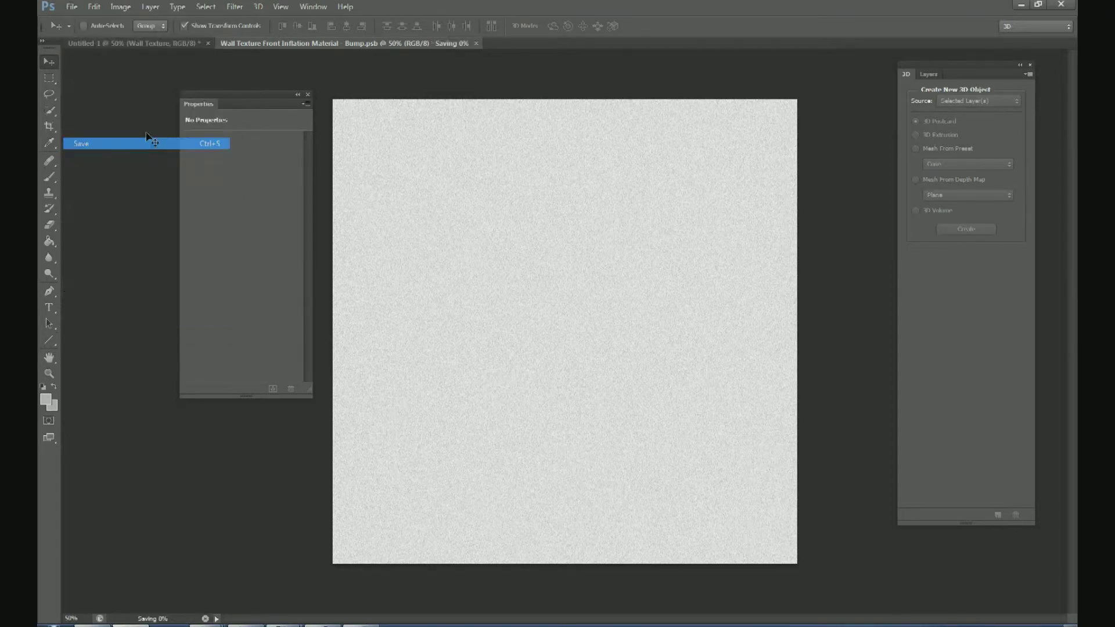
- Return to the main document and set the front inflation material's bump to 5%
click(145, 43)
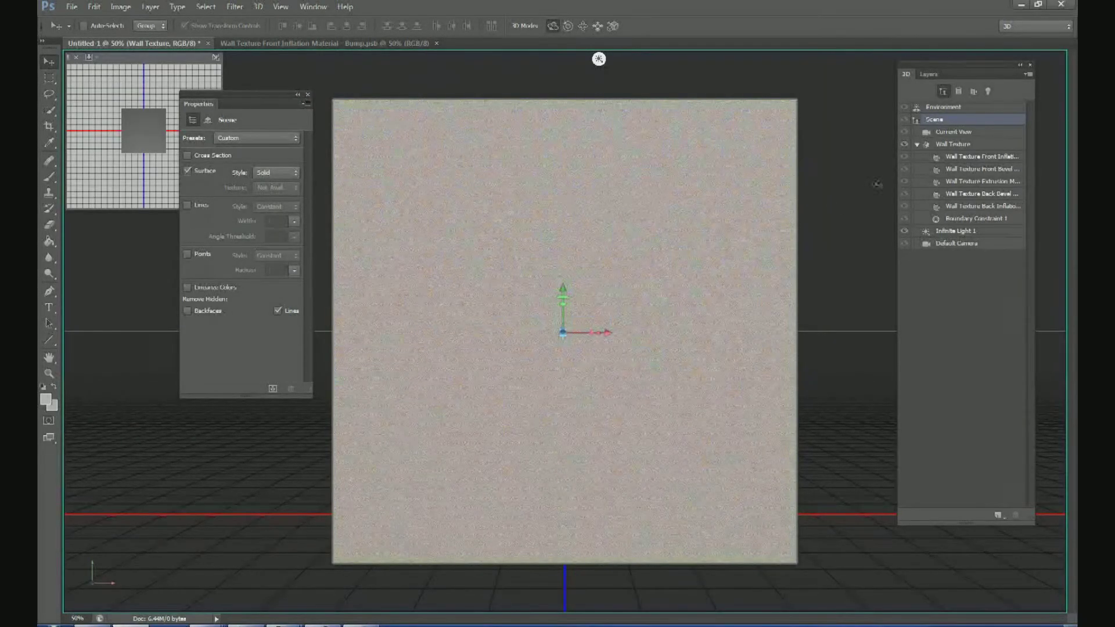
click(964, 158)
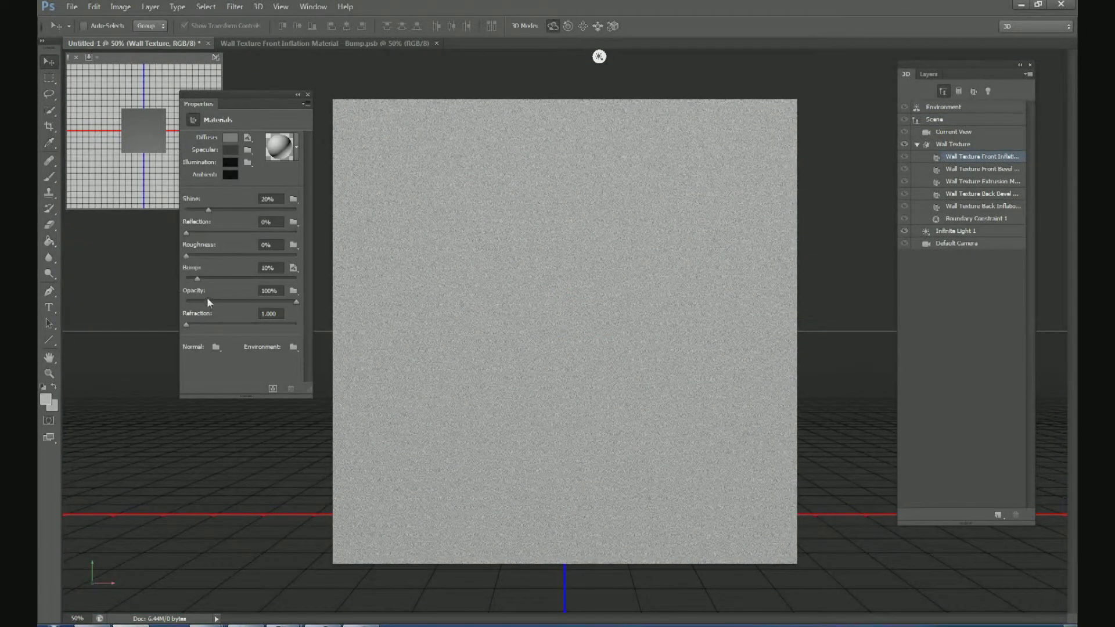
click(281, 266)
text(5)
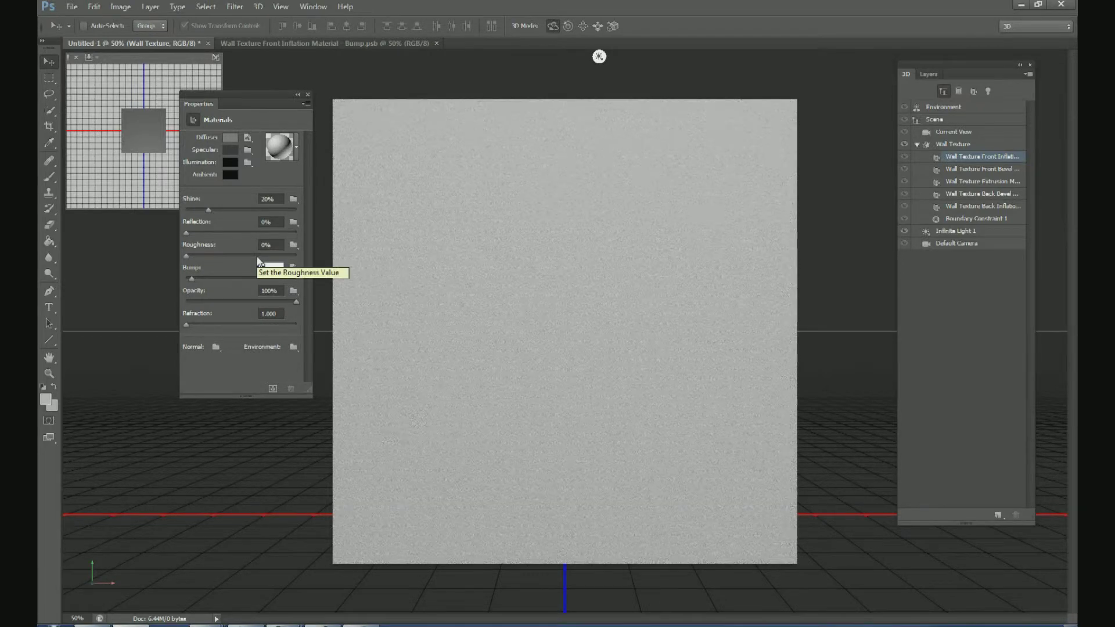
key(Return)
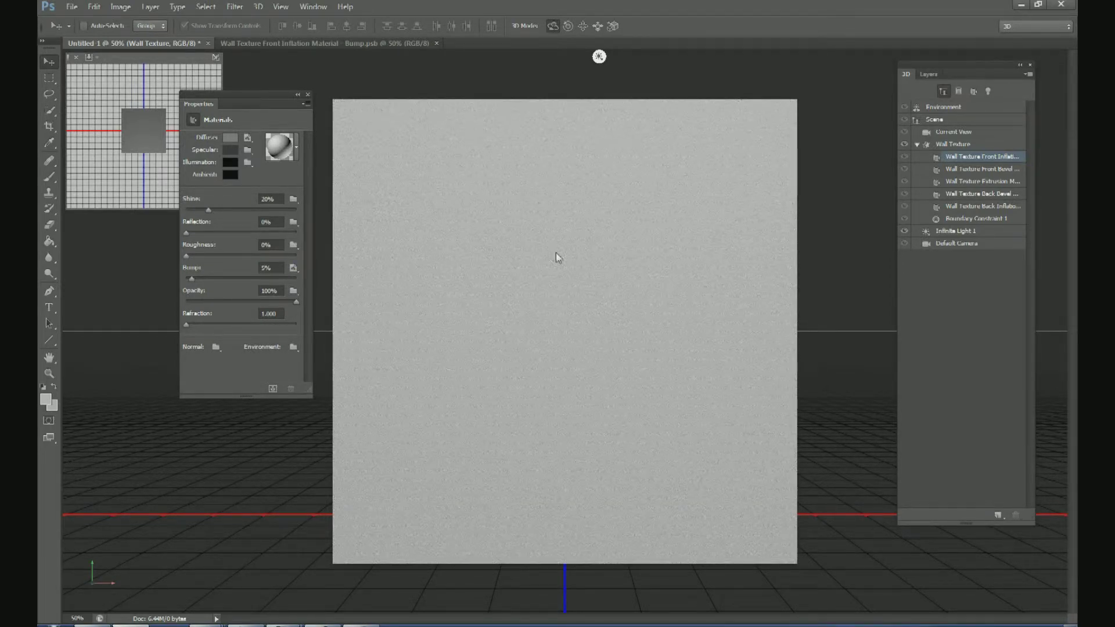
- Rasterize the Wall Texture 3D layer and move the properties window away from the canvas
click(928, 76)
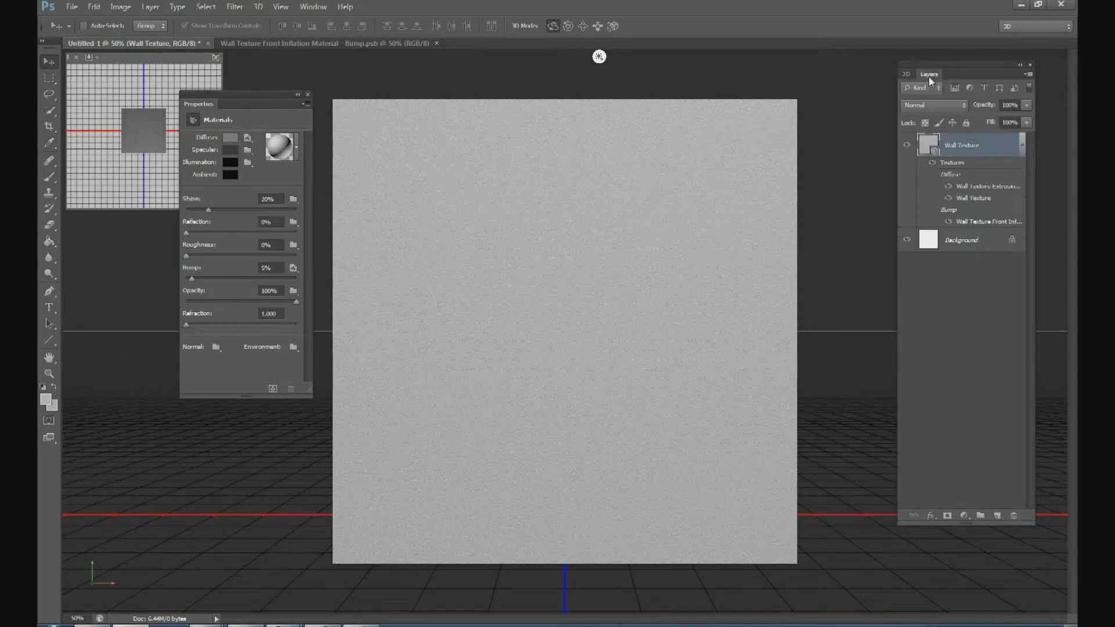
right_click(968, 145)
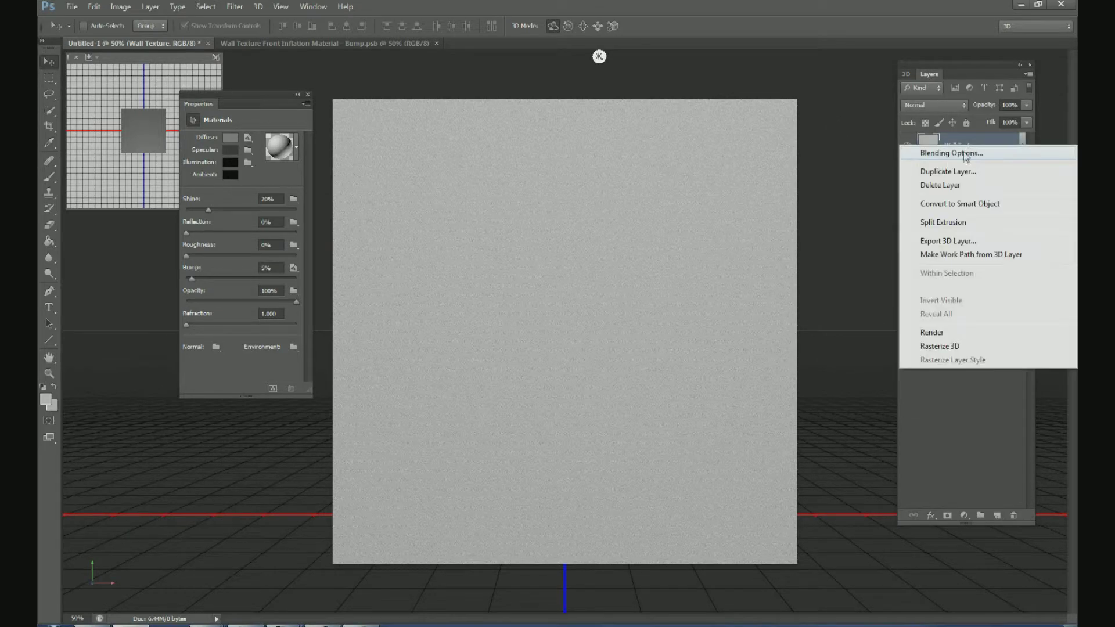
click(959, 347)
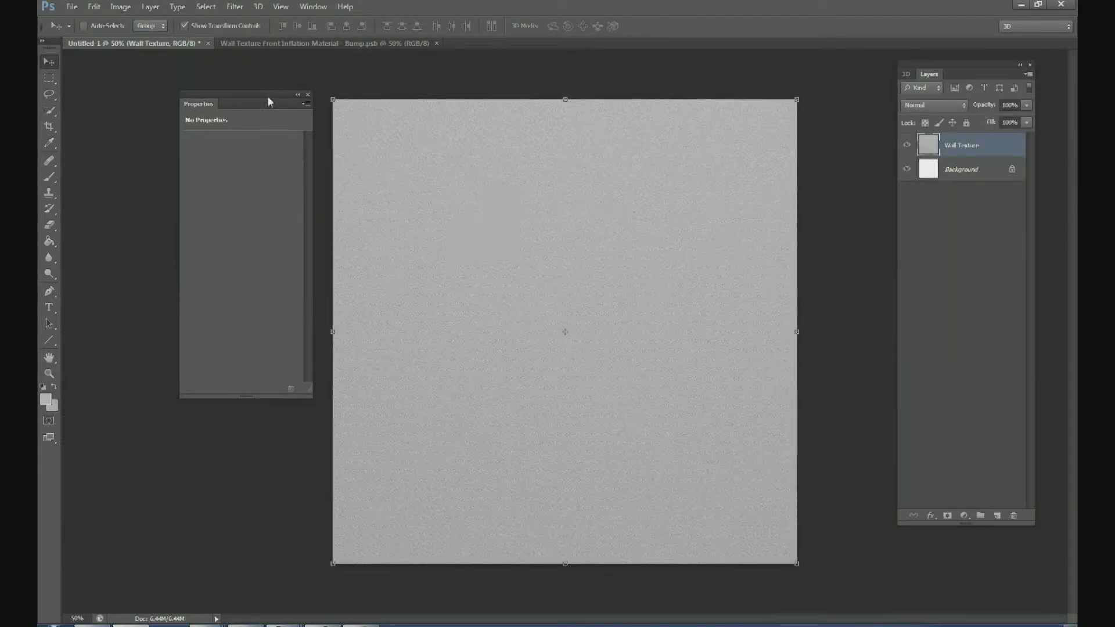
drag(268, 102, 218, 103)
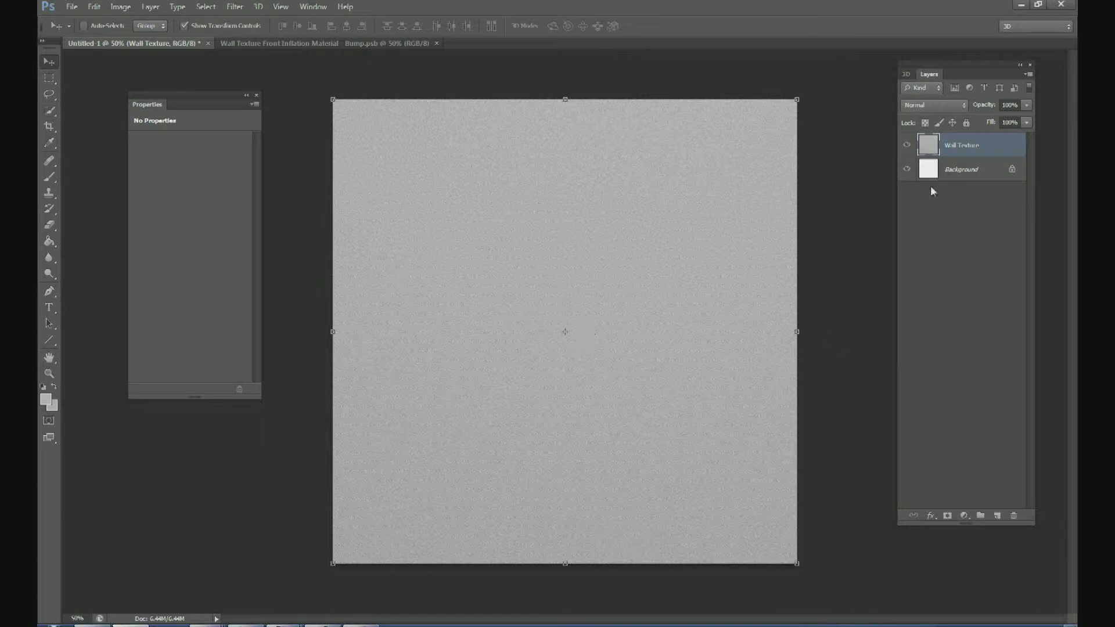
- Add a new layer above Wall Texture and name it Floor Texture
click(998, 516)
double_click(958, 146)
text(Fi)
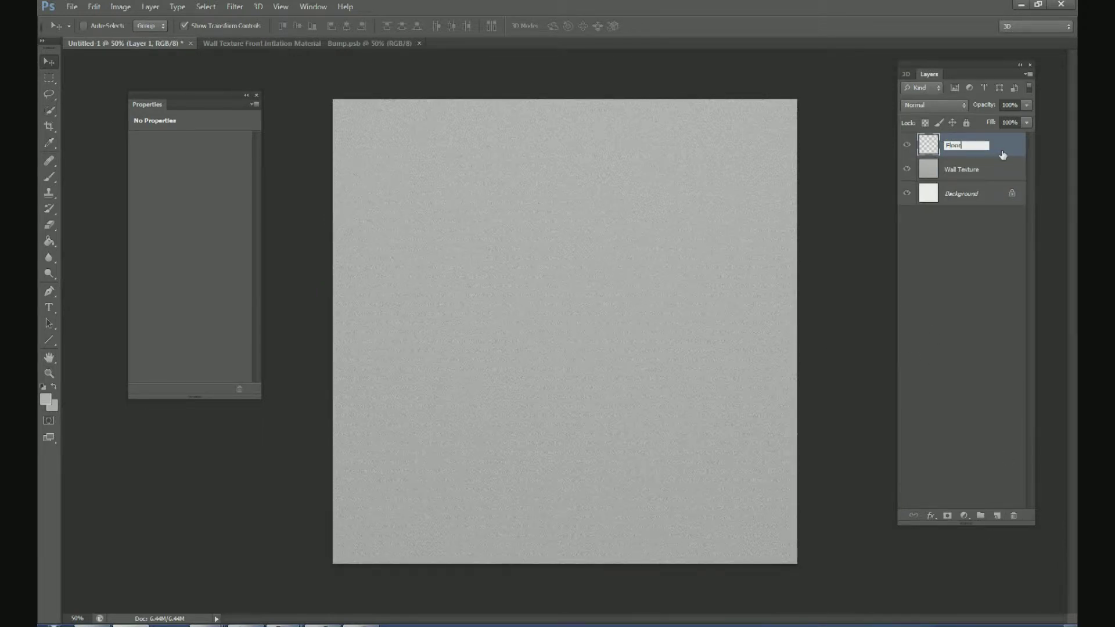
key(Return)
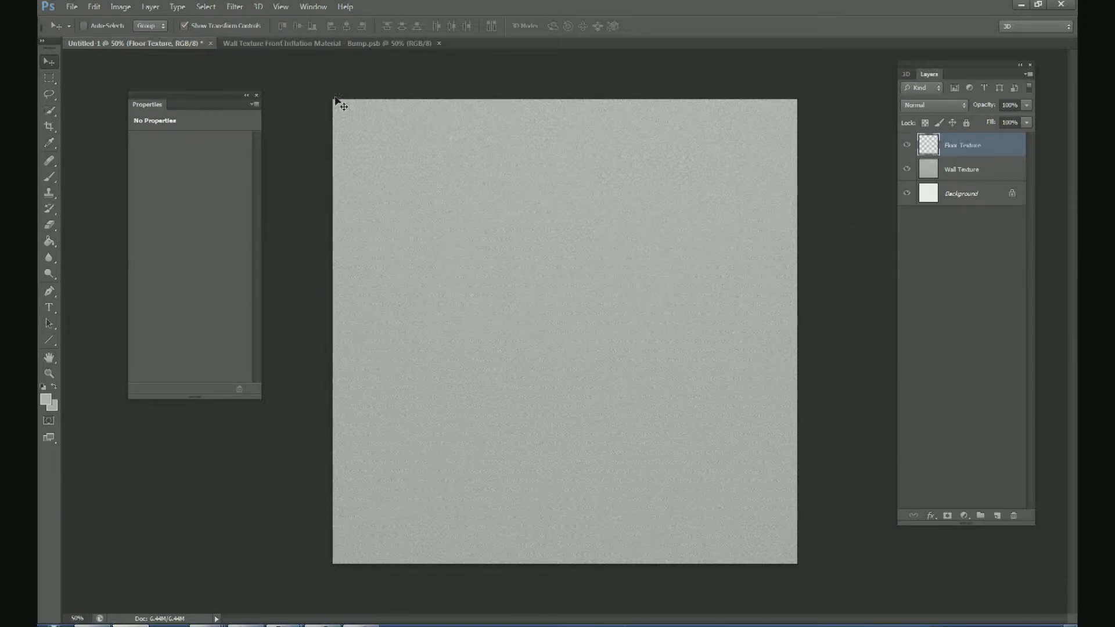
- Set the foreground color to gray #707070 and the background color to lighter gray #a3a3a3
key(i)
click(47, 400)
click(404, 346)
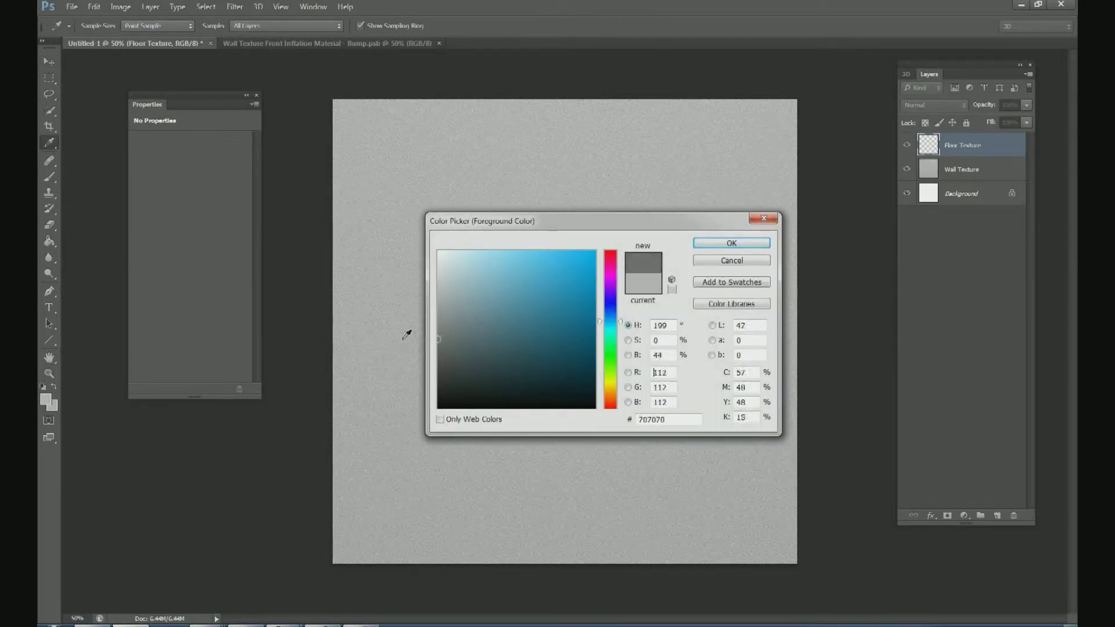
click(731, 243)
click(54, 405)
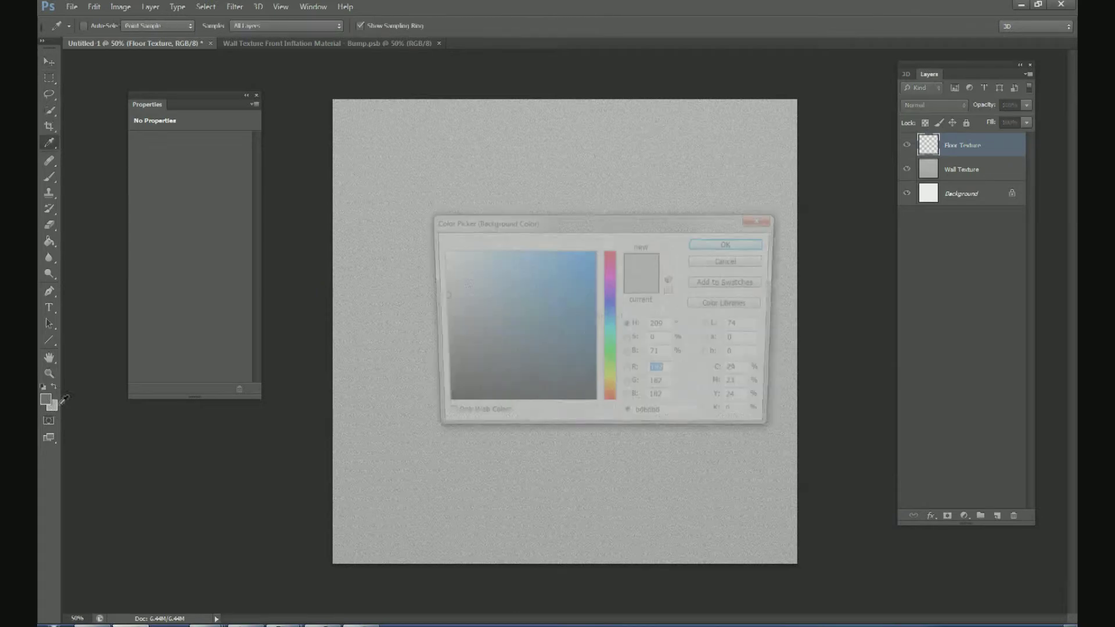
click(419, 307)
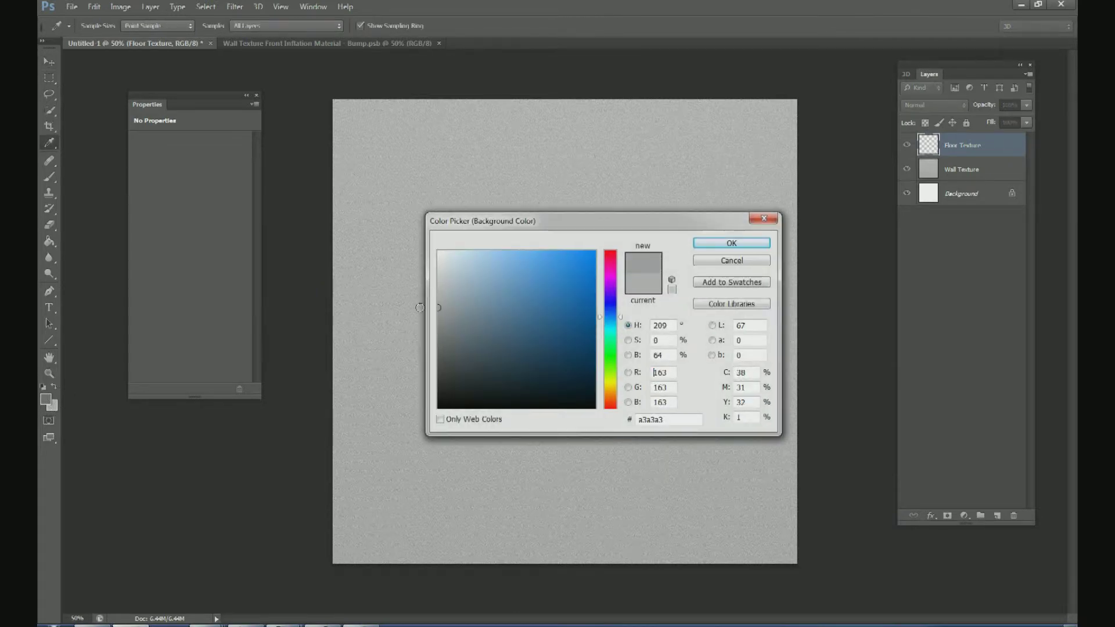
click(732, 243)
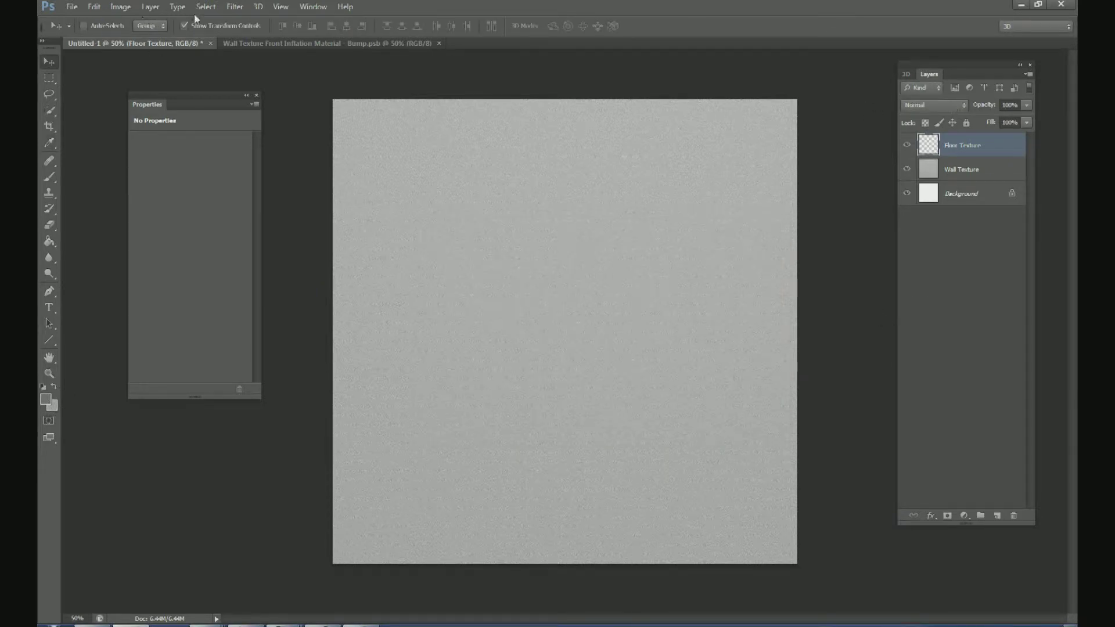
- Render Clouds on the Floor Texture layer using the two grays
click(232, 7)
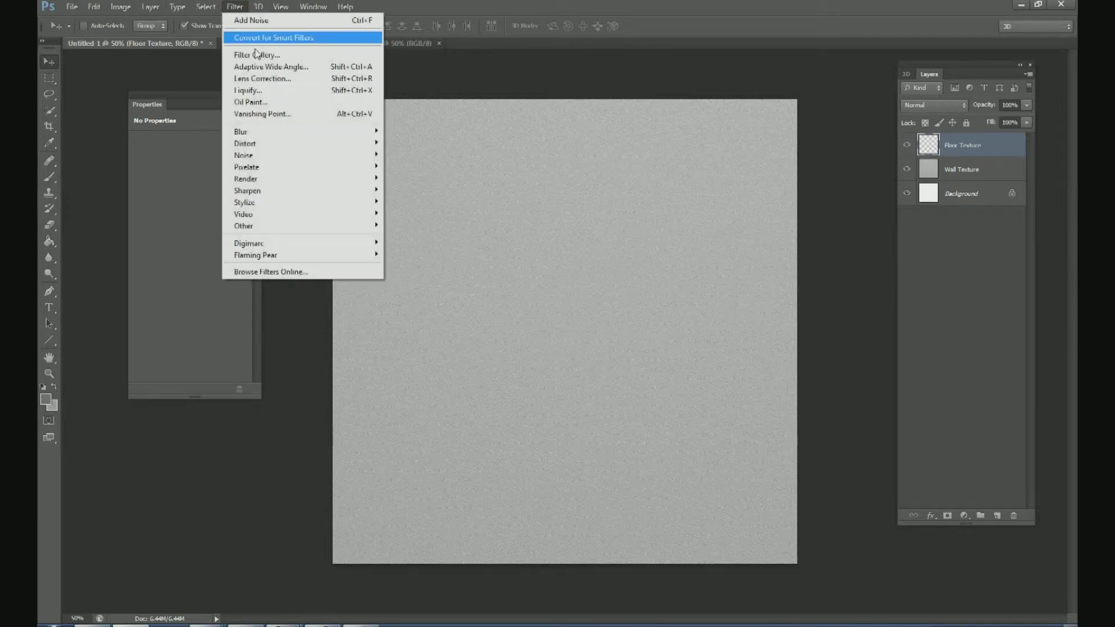
mouse_move(274, 180)
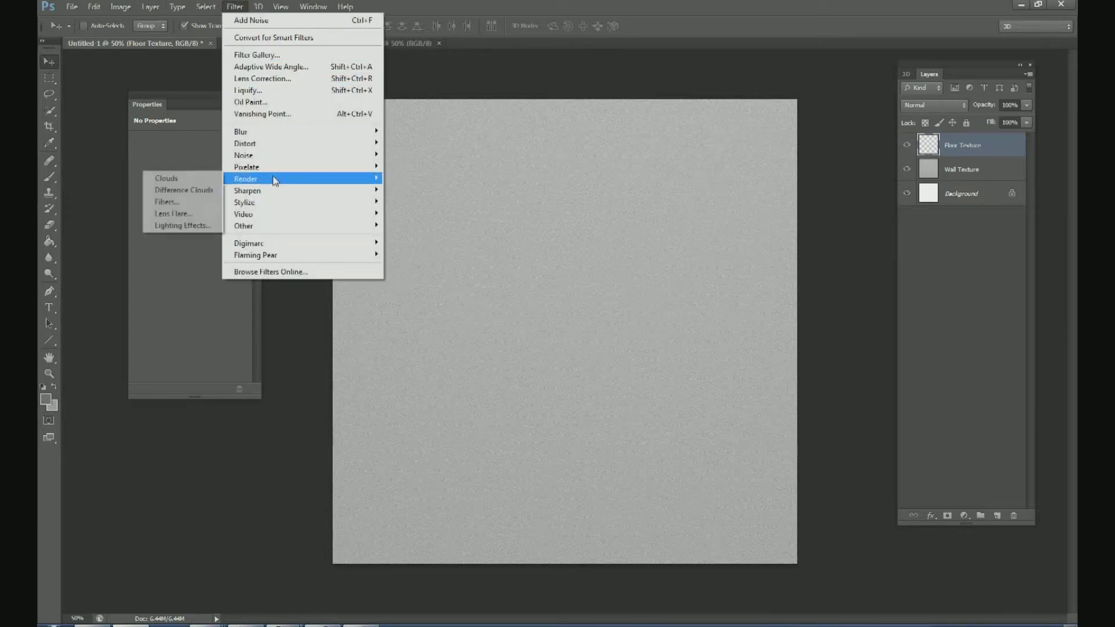
click(190, 180)
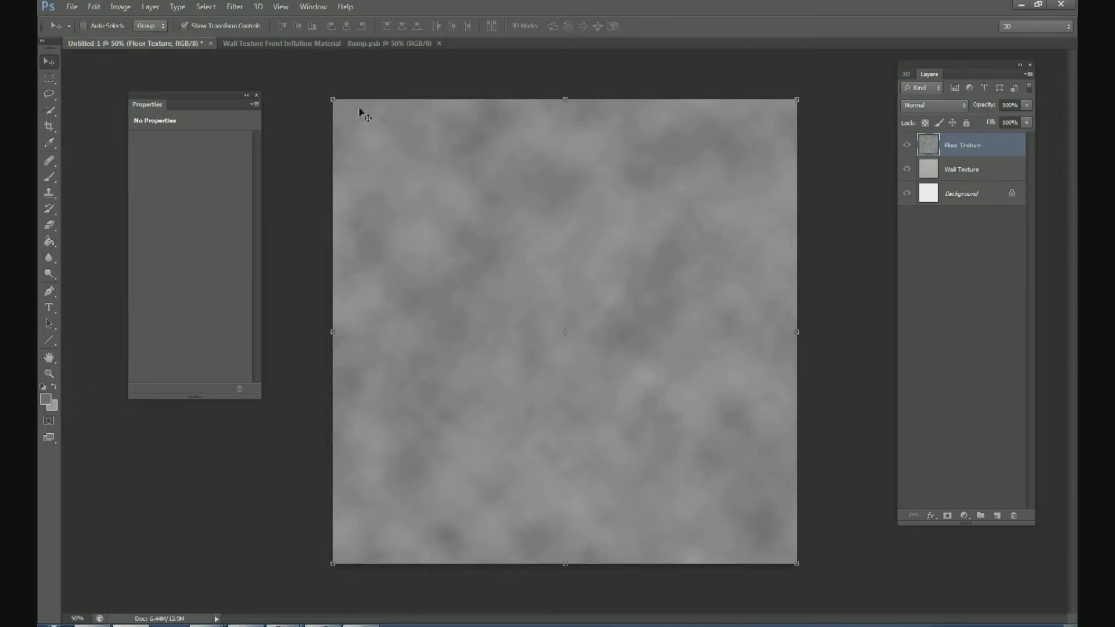
- Squash Floor Texture to about 18% height along the canvas's lower edge and spread its bottom corners far outward for floor perspective
key(ctrl+minus)
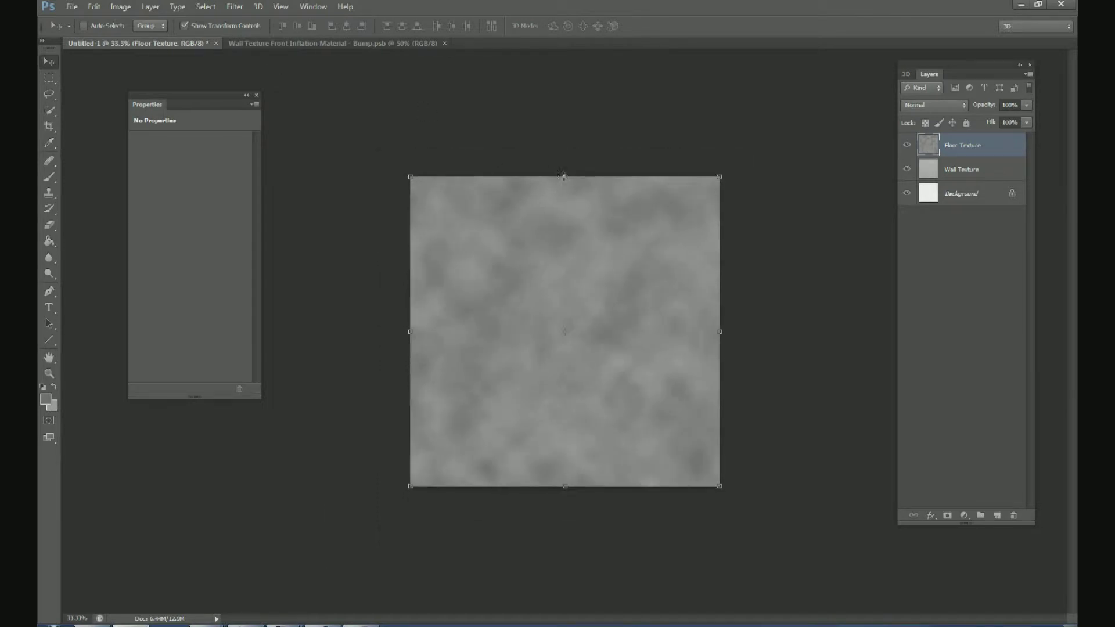
drag(566, 177, 573, 414)
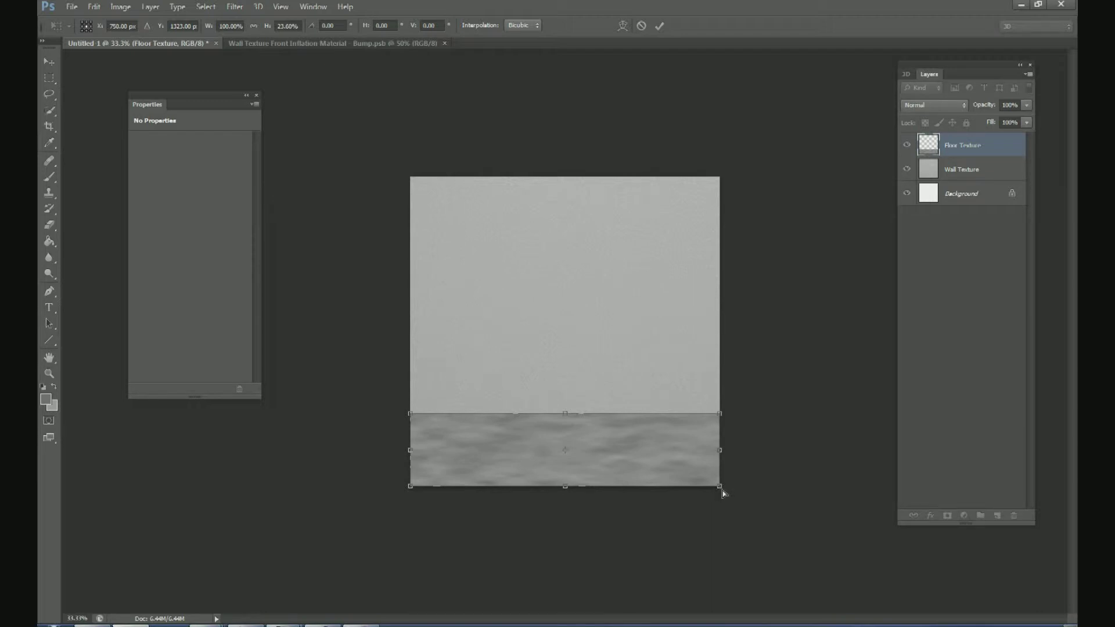
drag(721, 493, 894, 494)
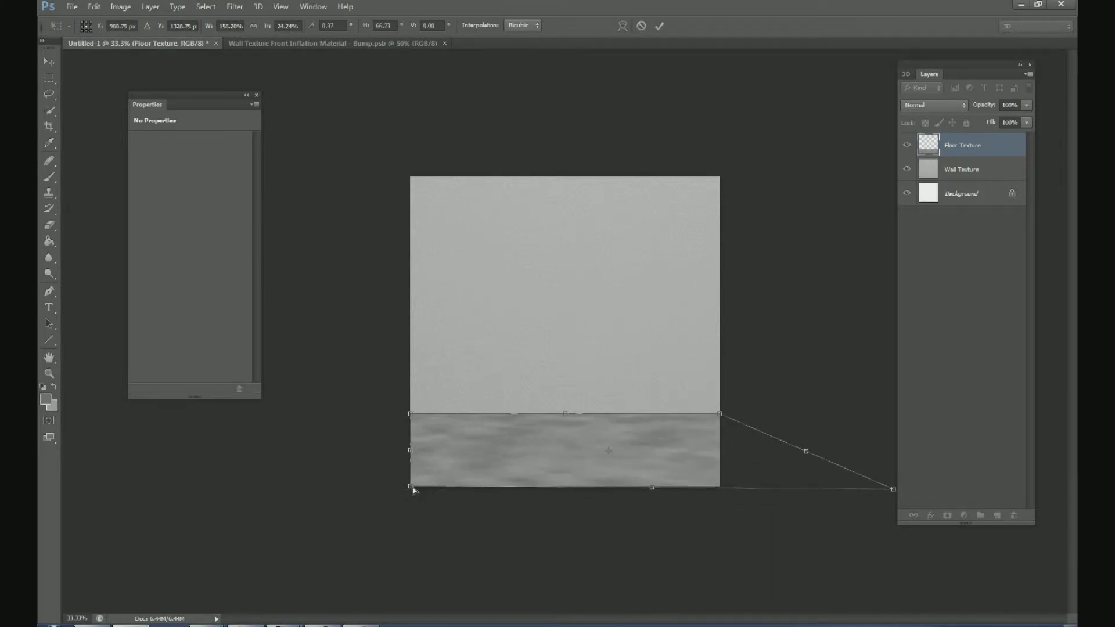
drag(414, 491, 242, 489)
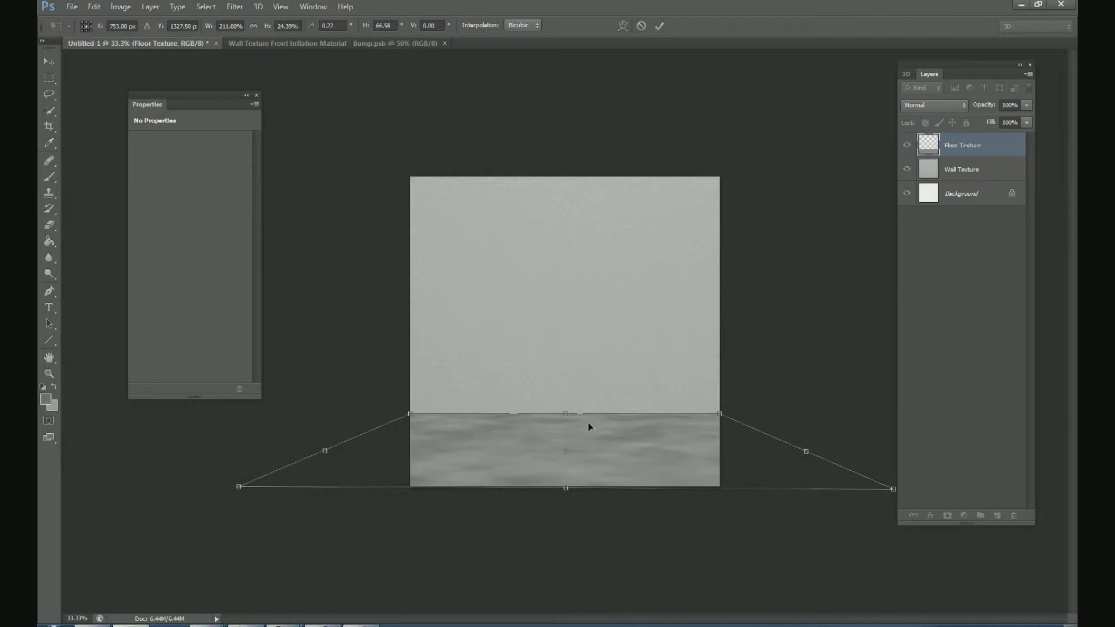
drag(566, 415, 568, 436)
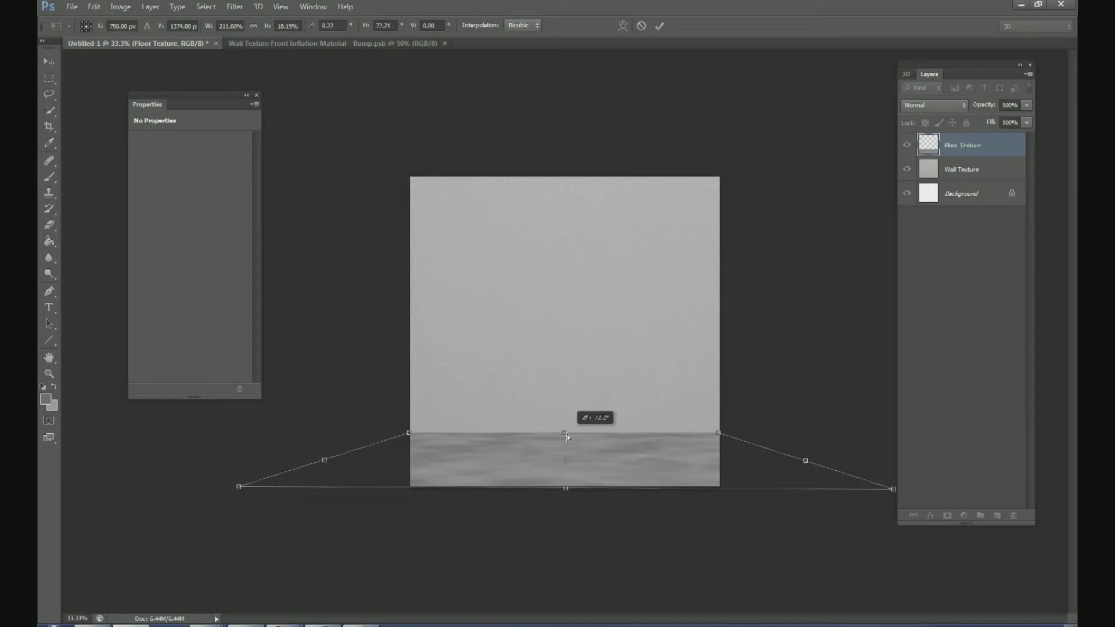
drag(567, 434, 567, 434)
click(658, 27)
- Add a new layer directly above Wall Texture and name it Wall Shadow
click(1002, 179)
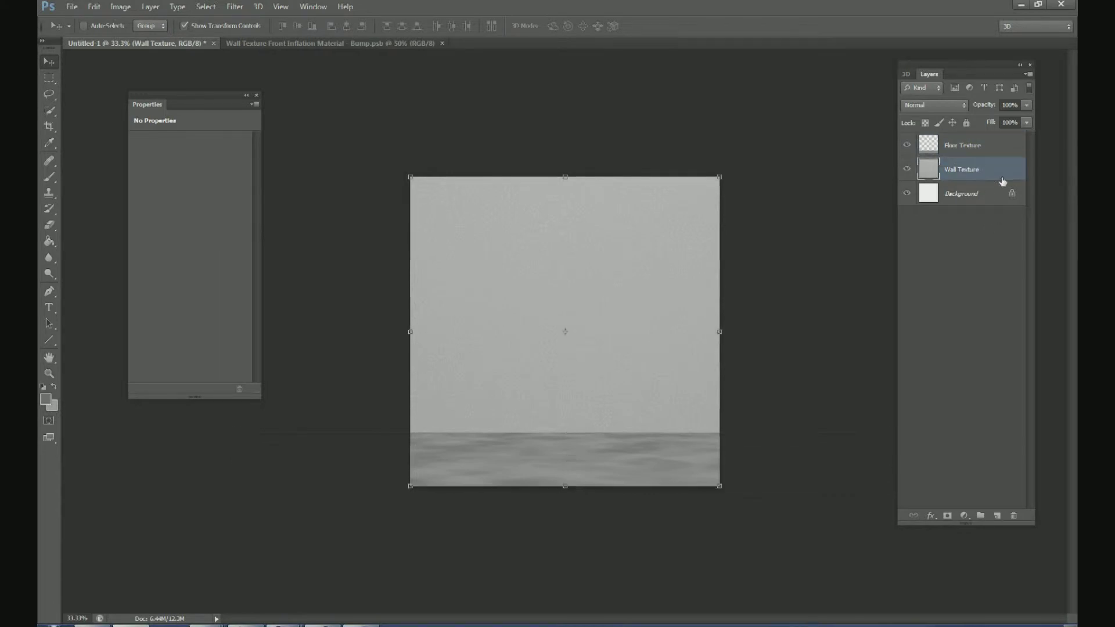
click(971, 155)
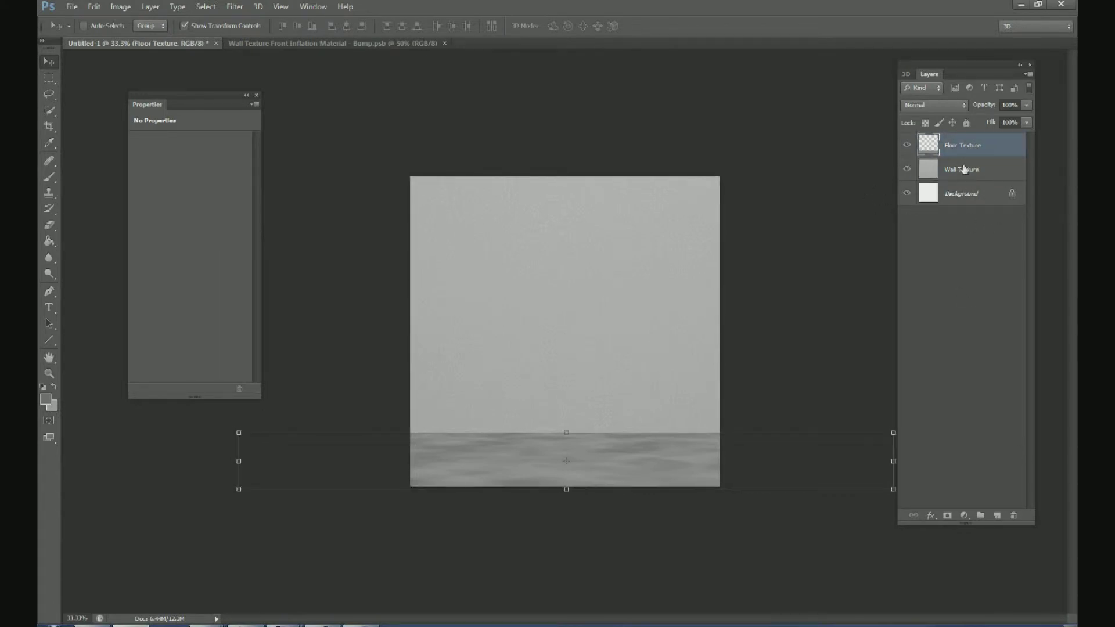
click(965, 172)
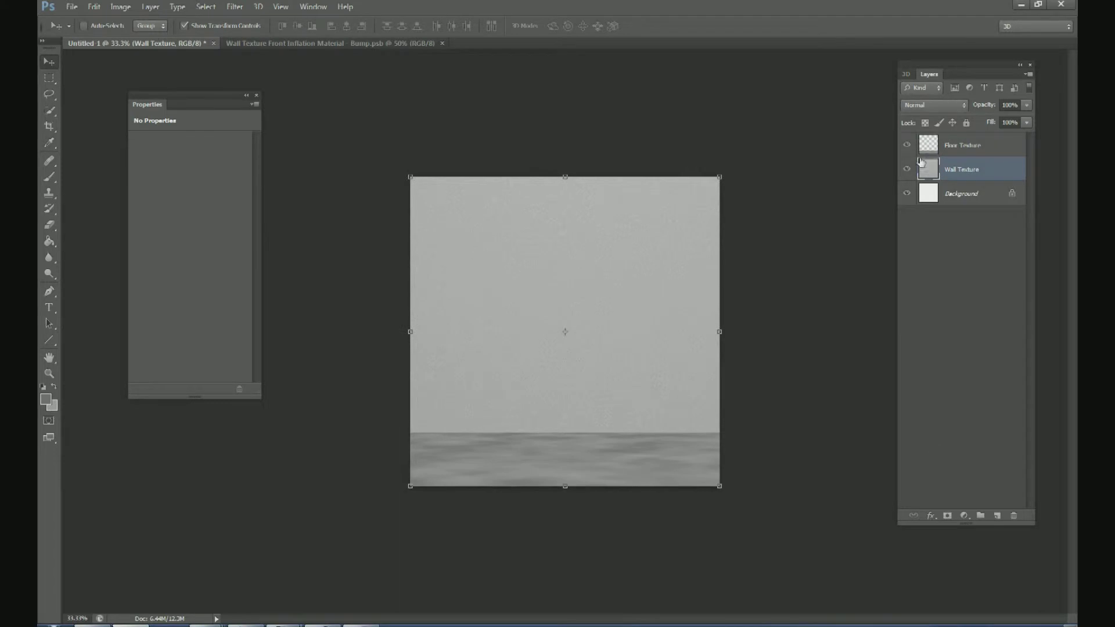
click(997, 516)
double_click(958, 172)
text(Wall Shado)
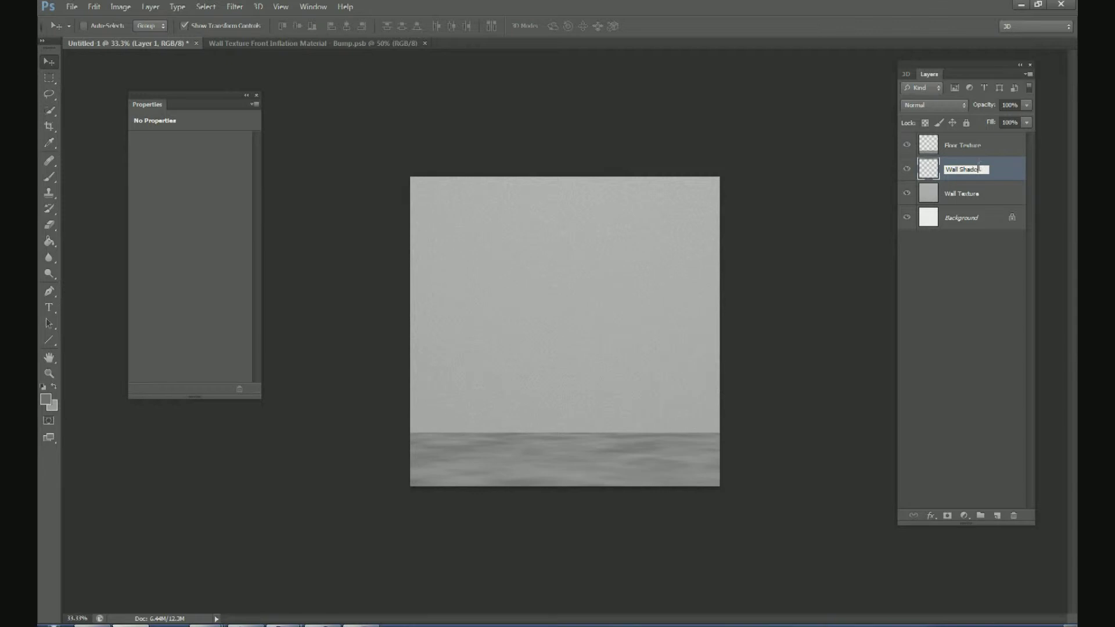
text(w)
key(Return)
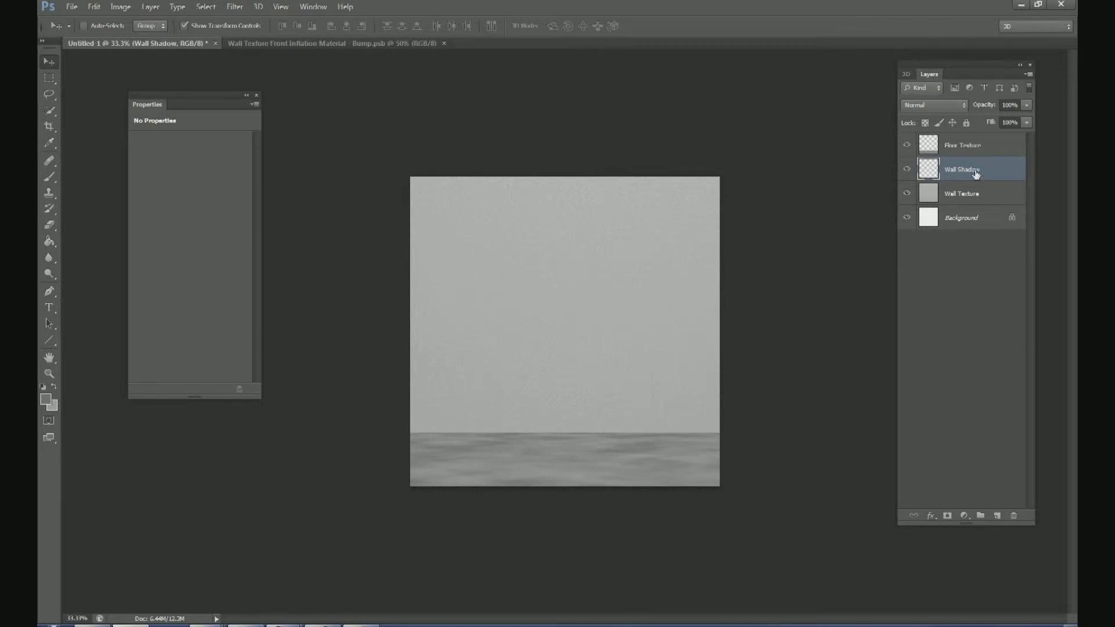
- Clip the Wall Shadow layer to the Wall Texture layer
click(978, 195)
click(975, 172)
click(954, 197)
click(982, 172)
key(ctrl+alt+g)
- Set up the Gradient tool with the Foreground to Transparent preset and a black #000000 foreground color
right_click(52, 241)
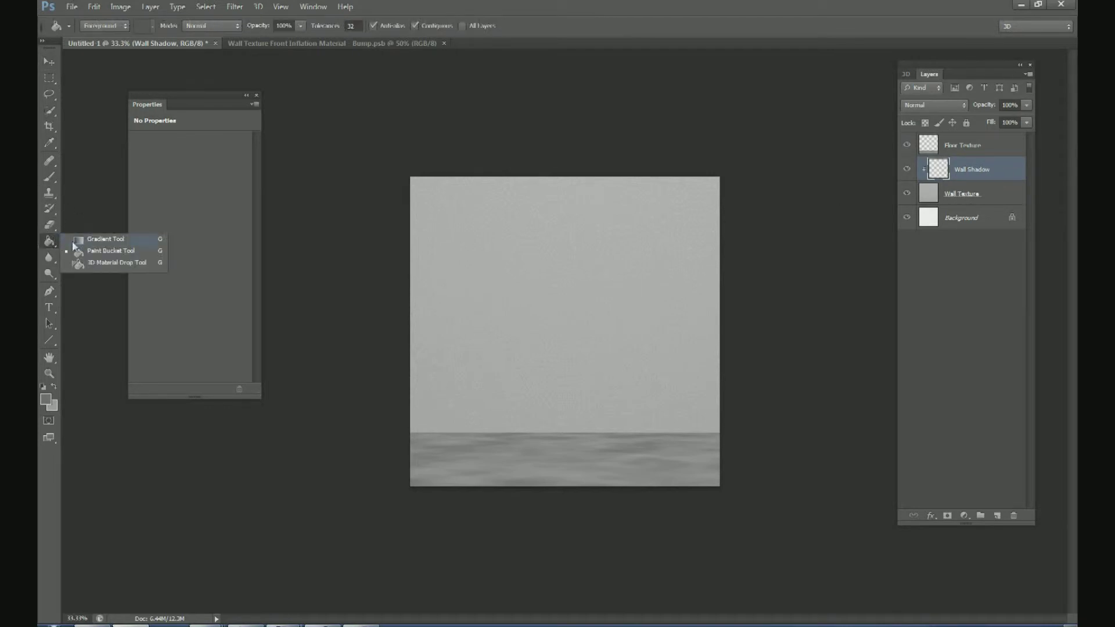
click(87, 243)
click(101, 26)
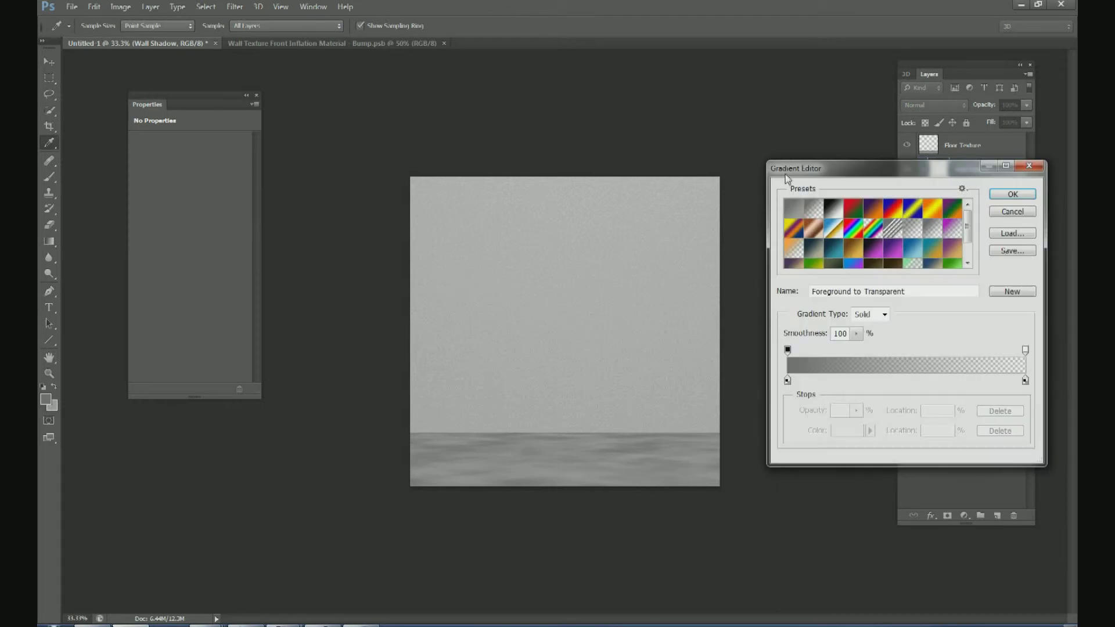
click(991, 198)
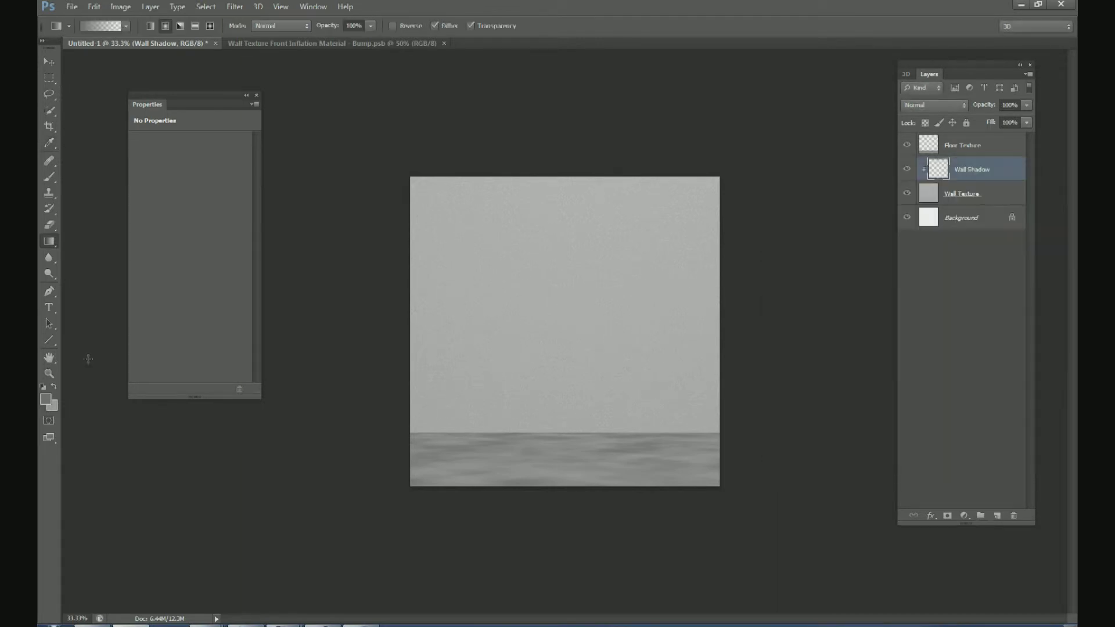
click(46, 400)
double_click(660, 366)
text(0)
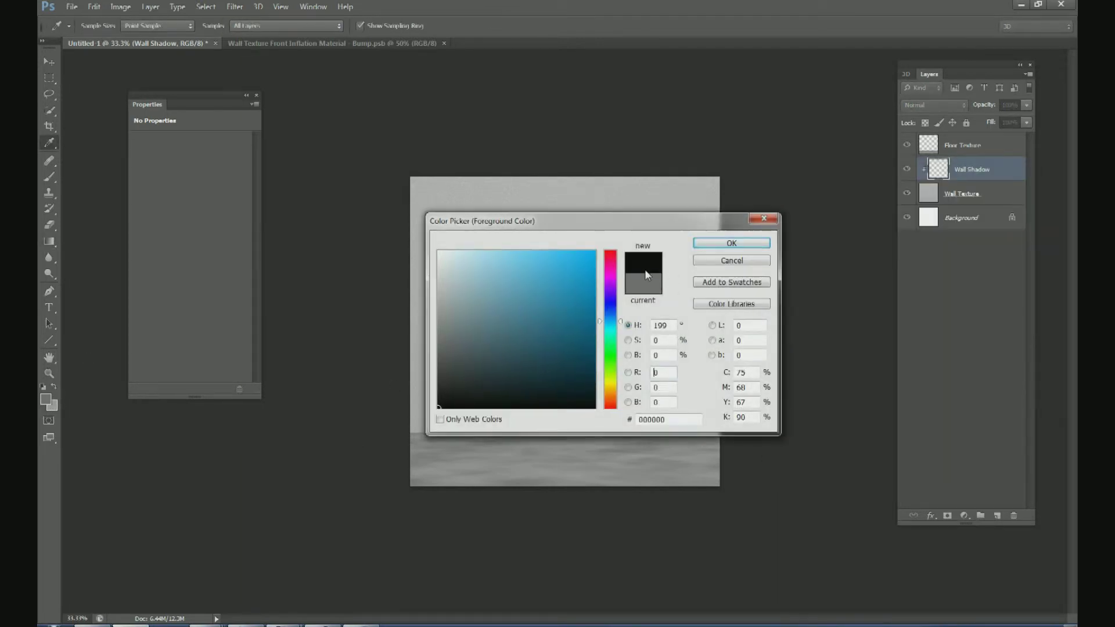
click(730, 244)
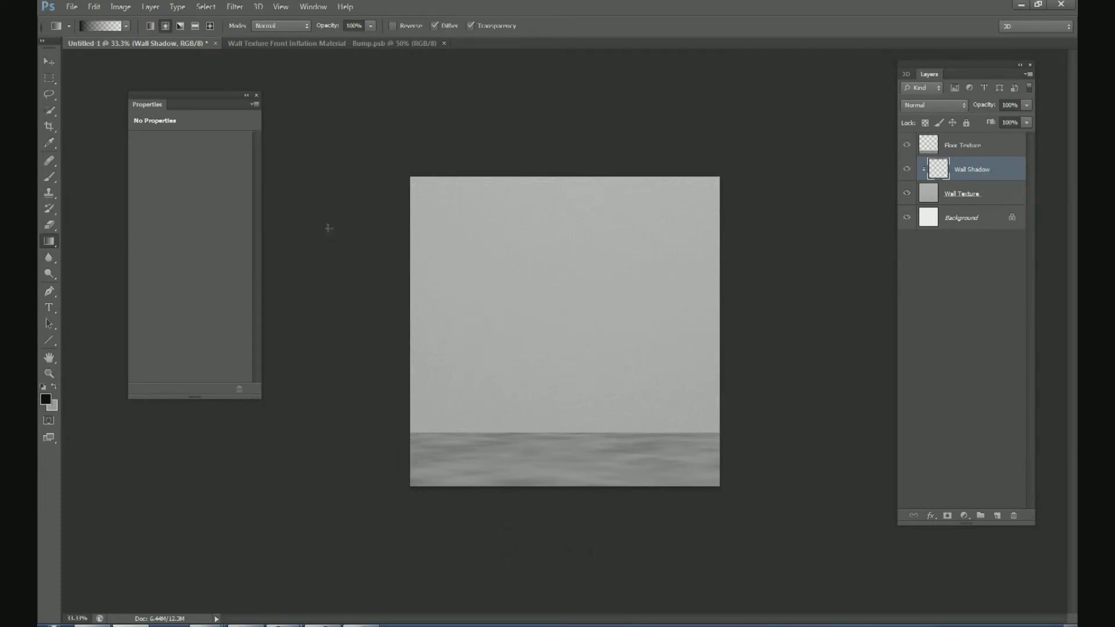
- Draw linear black gradients upward from below the canvas on Wall Shadow, darkening the wall toward the floor line
click(150, 25)
drag(564, 546, 563, 348)
drag(566, 294, 565, 293)
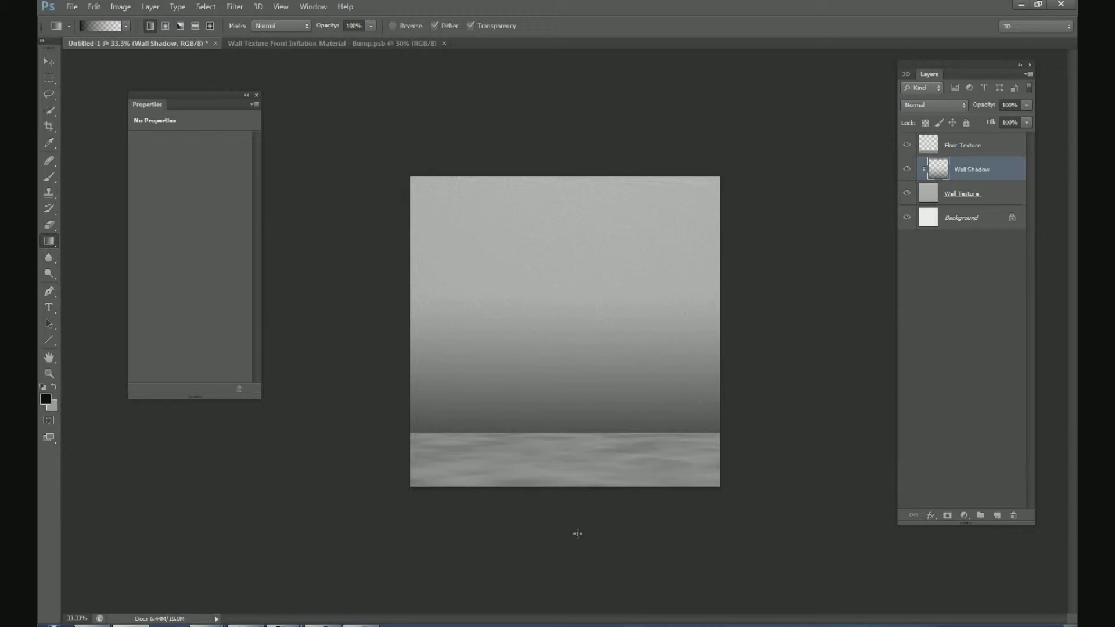
drag(563, 541, 579, 413)
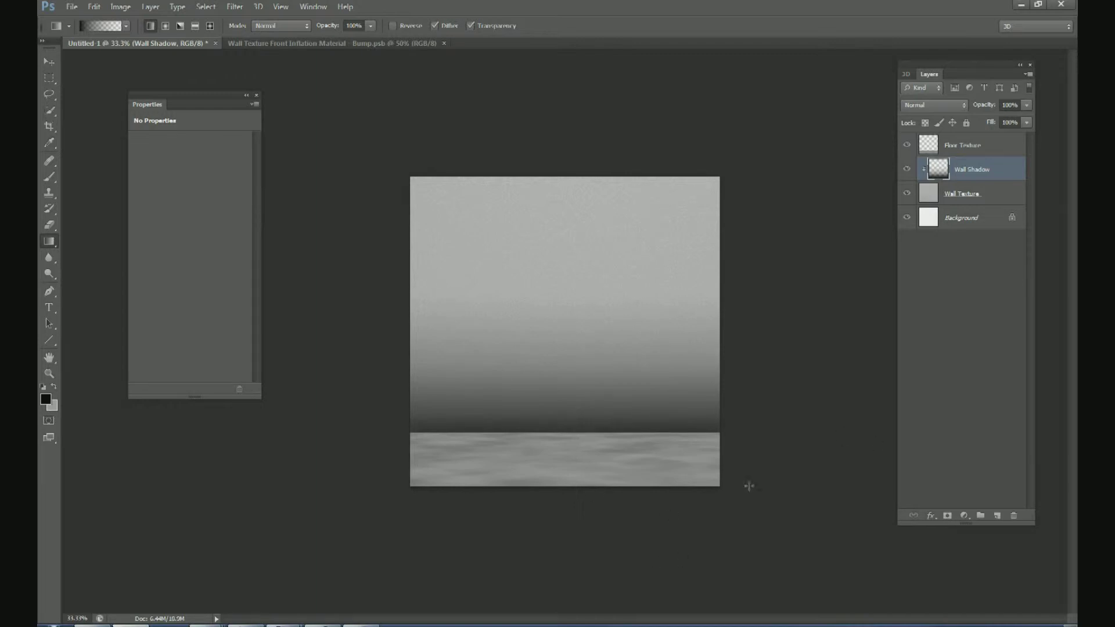
- Add a new layer above Floor Texture and name it Floor Shadow
click(967, 147)
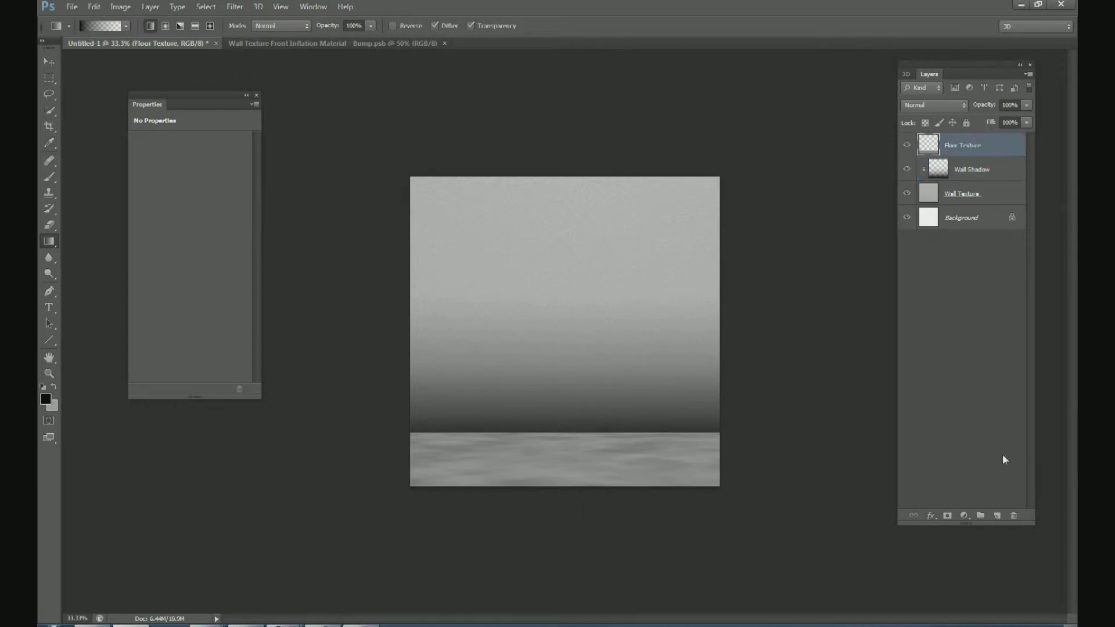
click(998, 516)
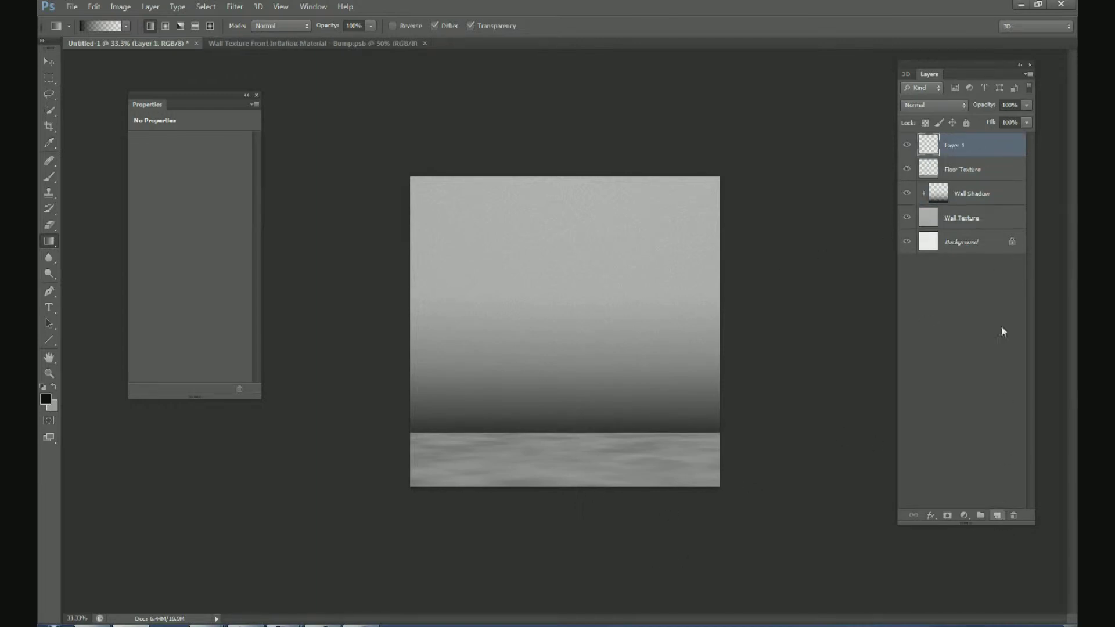
double_click(953, 147)
text(Flowe)
text( Shadow)
key(Return)
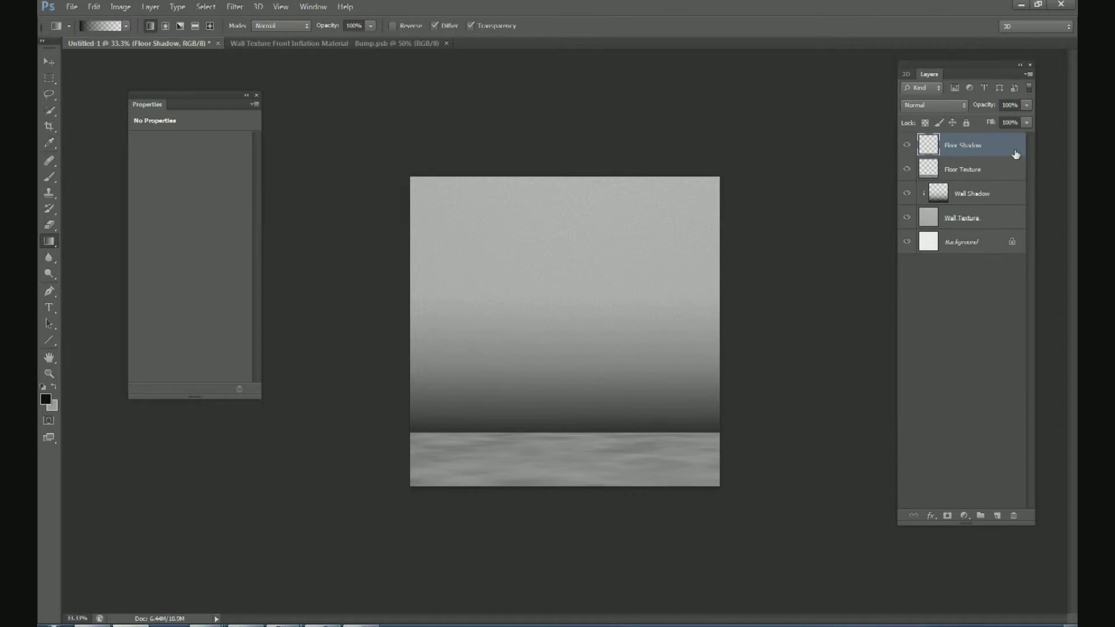
- Clip Floor Shadow to Floor Texture and darken the floor near the wall with downward black-to-transparent linear gradients
key(ctrl+alt+g)
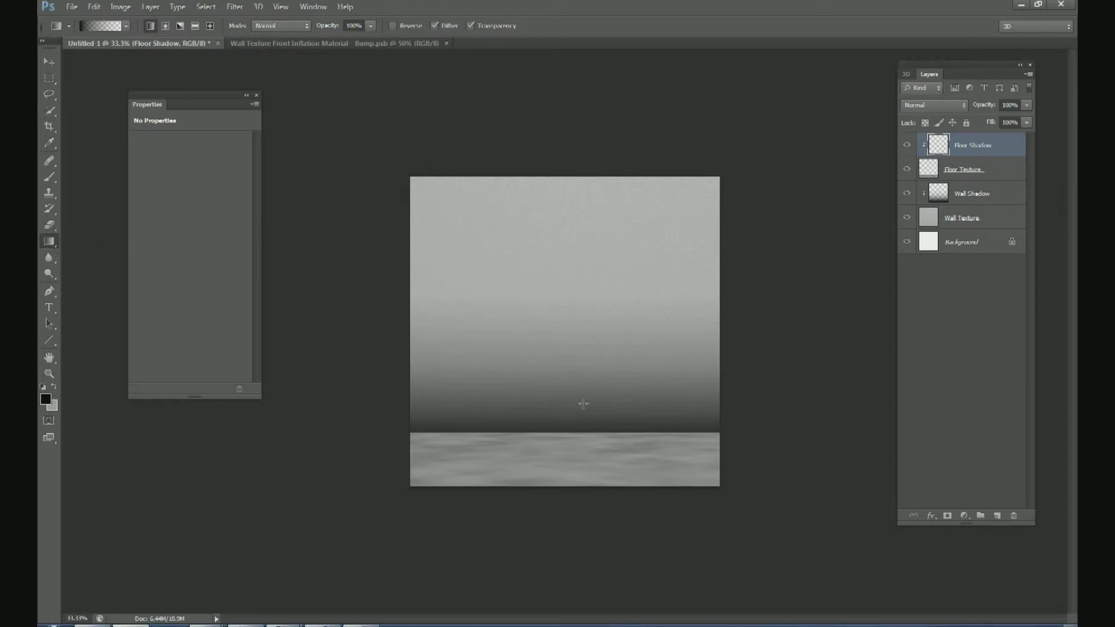
drag(576, 360, 580, 422)
drag(565, 474, 580, 445)
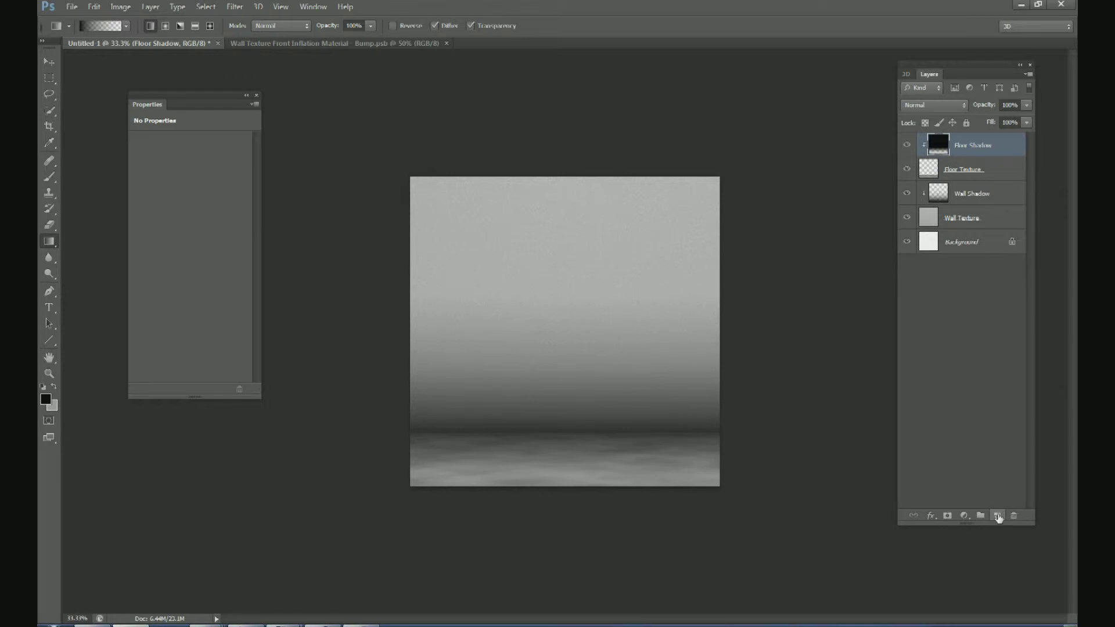
- Add a new layer above Floor Shadow and name it Lightbulb
click(998, 516)
double_click(953, 145)
text(Lighthu)
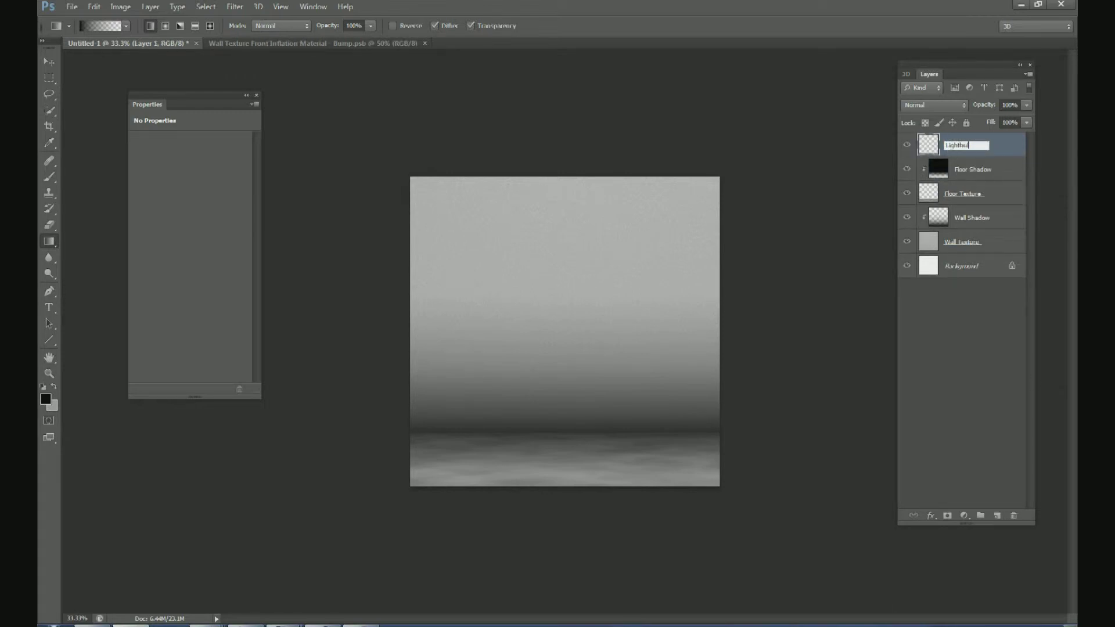
text(lb)
key(Return)
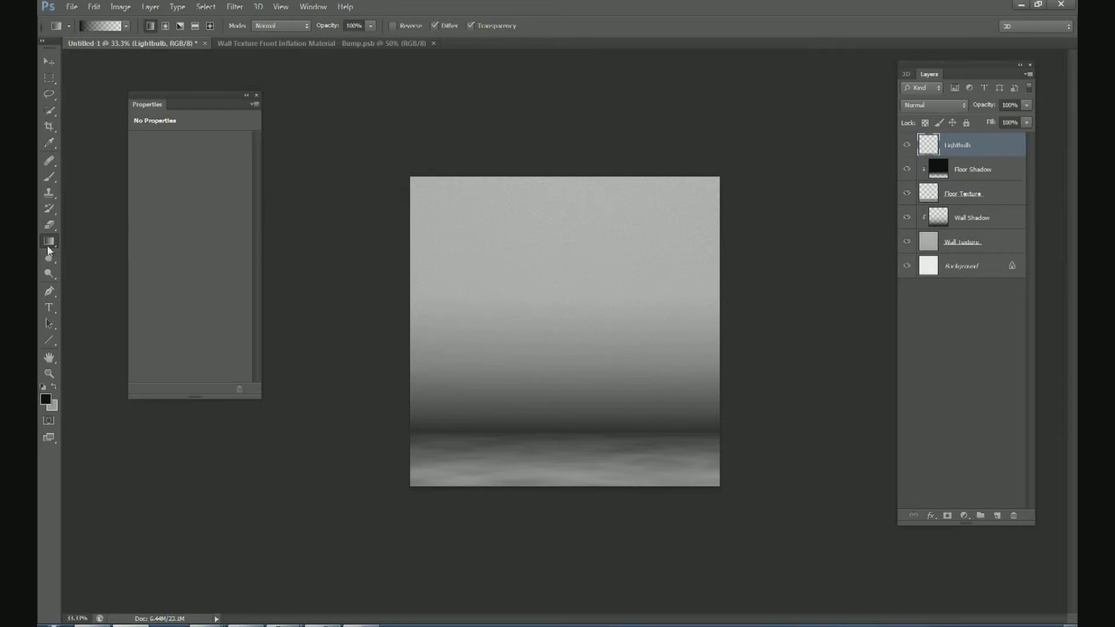
- Set up a radial Foreground to Transparent gradient with a near-white foreground color
key(i)
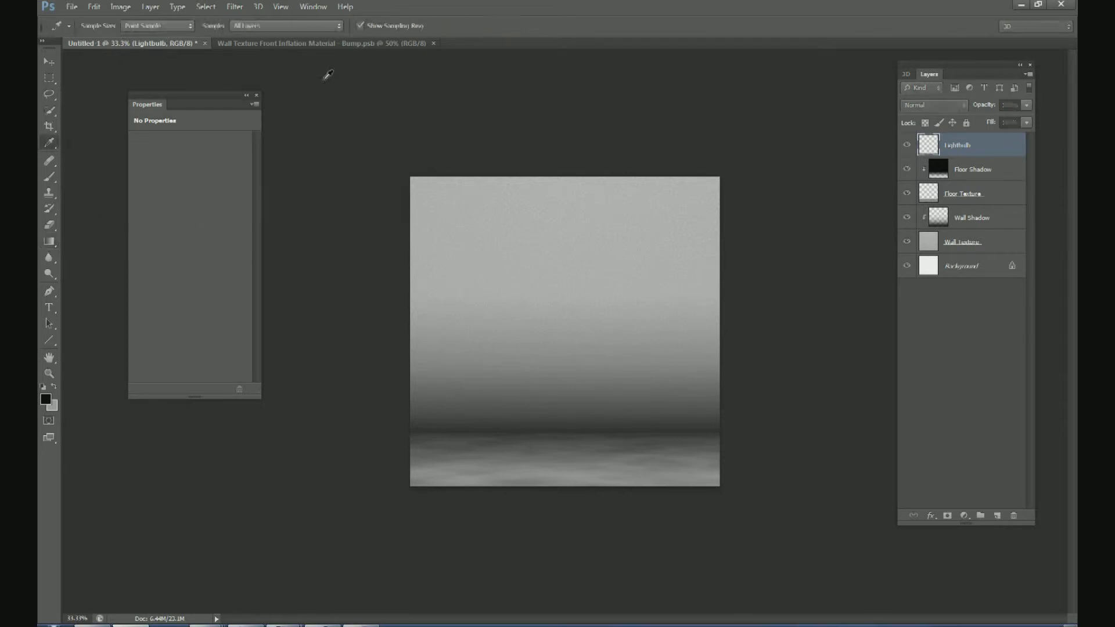
click(119, 27)
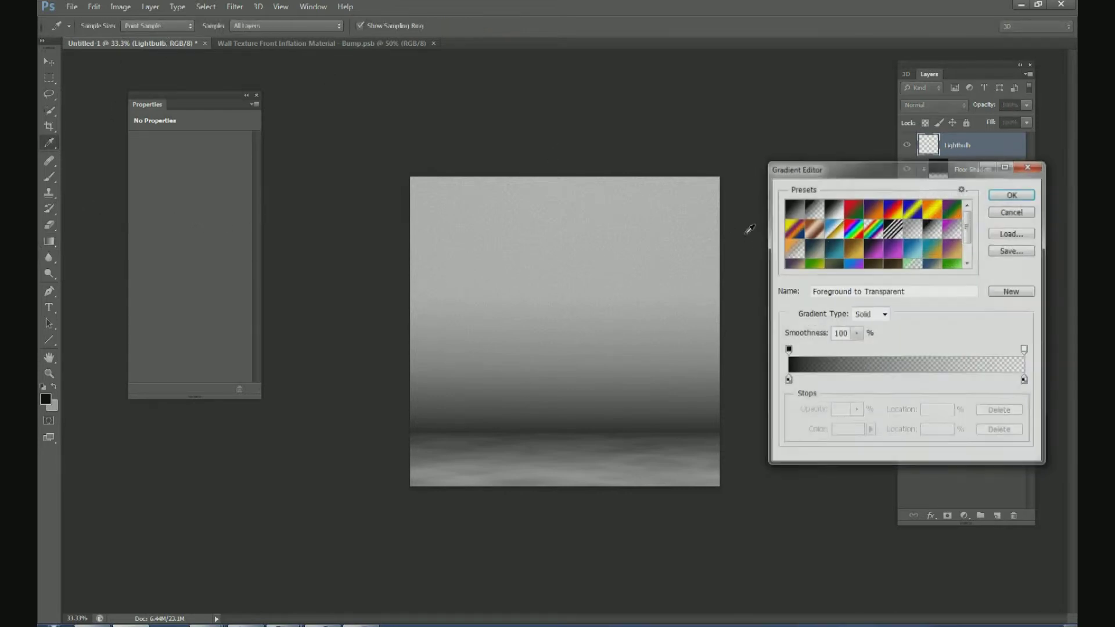
click(1013, 194)
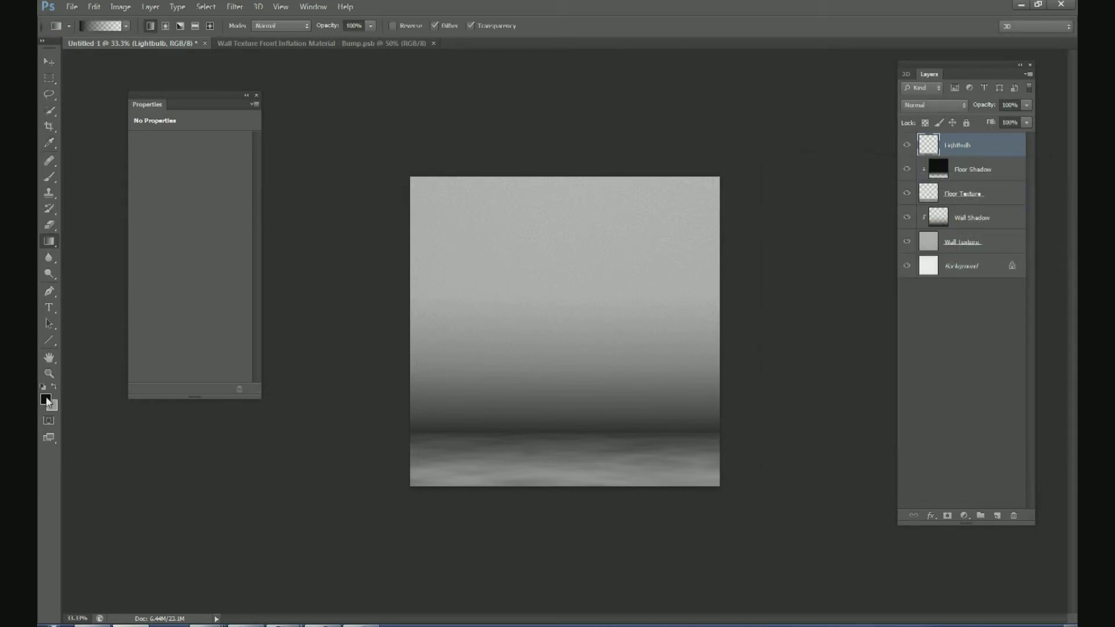
click(46, 400)
click(441, 253)
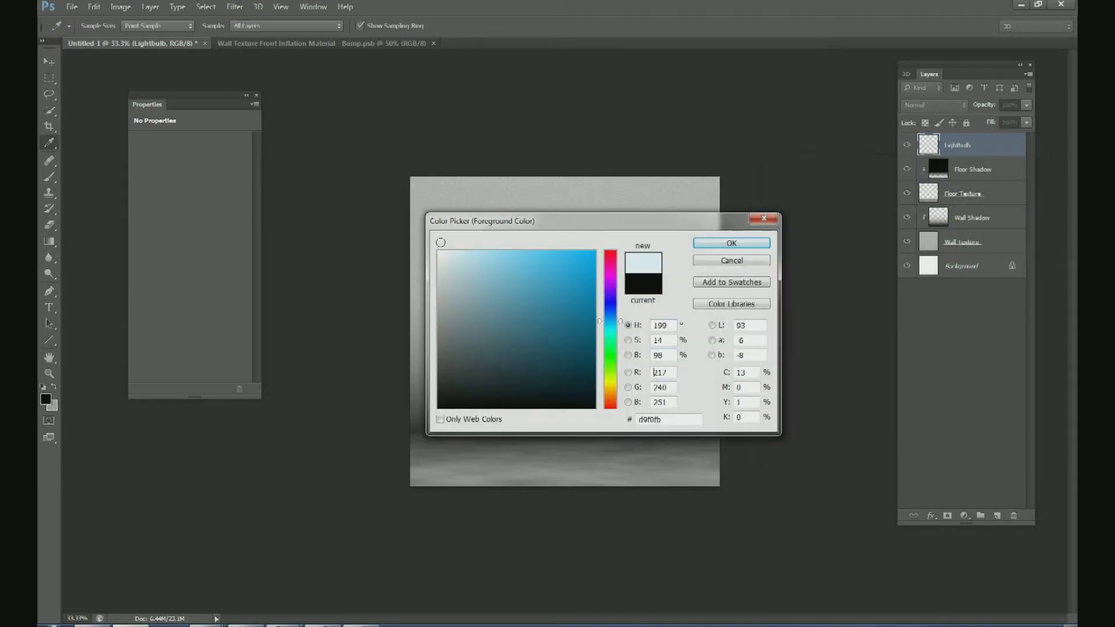
click(764, 245)
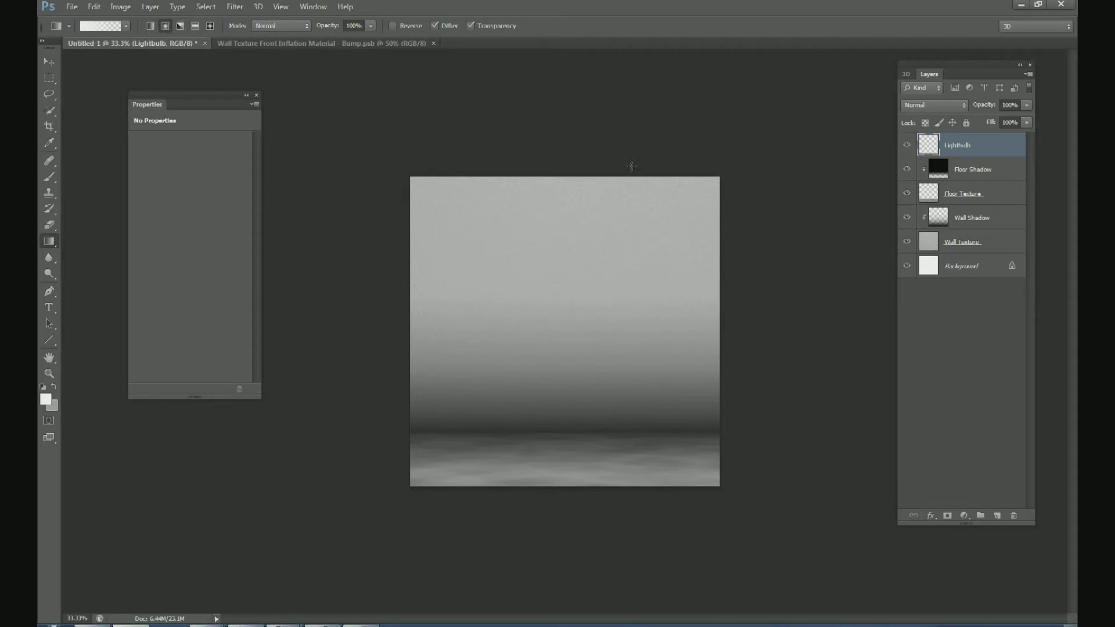
- Draw two radial gradients on the Lightbulb layer from just above the canvas's top center down to mid-wall
drag(570, 151, 560, 323)
drag(566, 368, 565, 368)
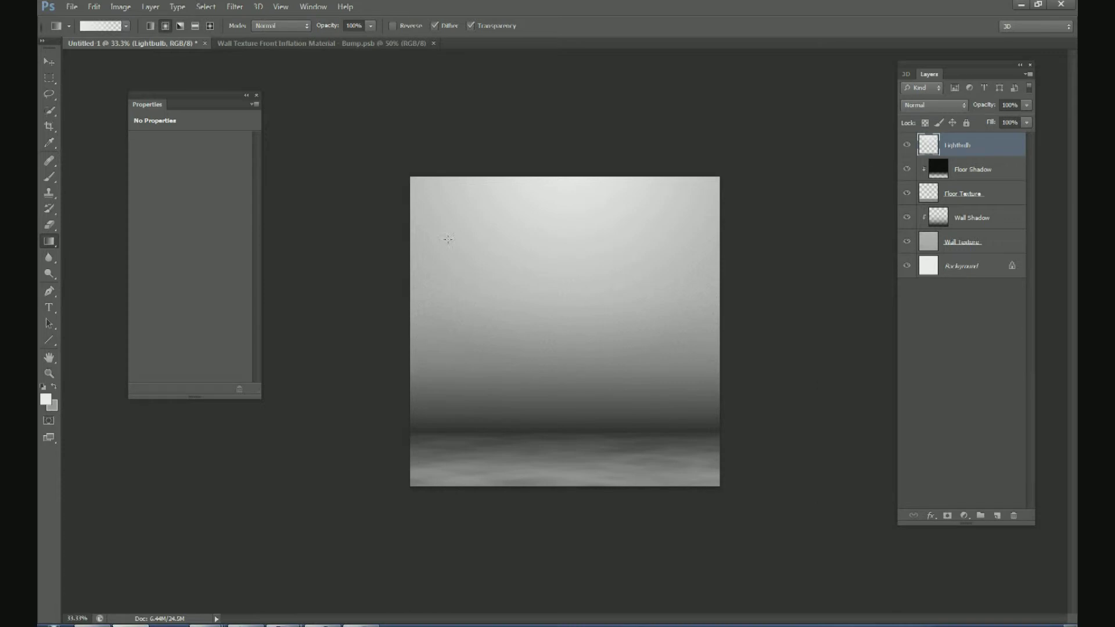
drag(568, 155, 565, 324)
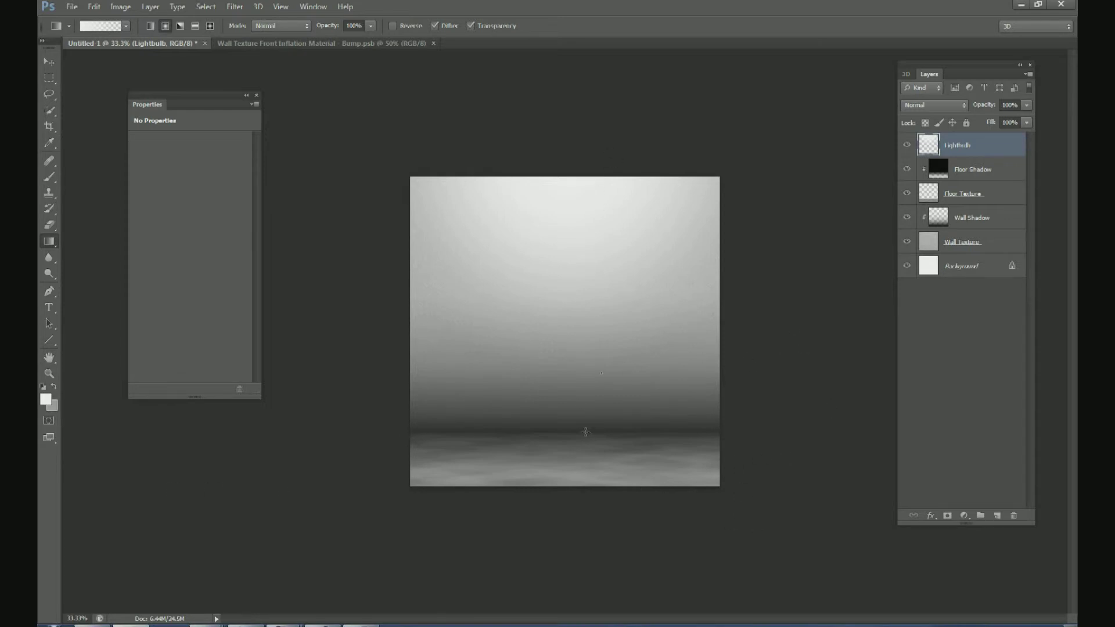
- Add a new layer above Lightbulb and name it John 316
key(ctrl+plus)
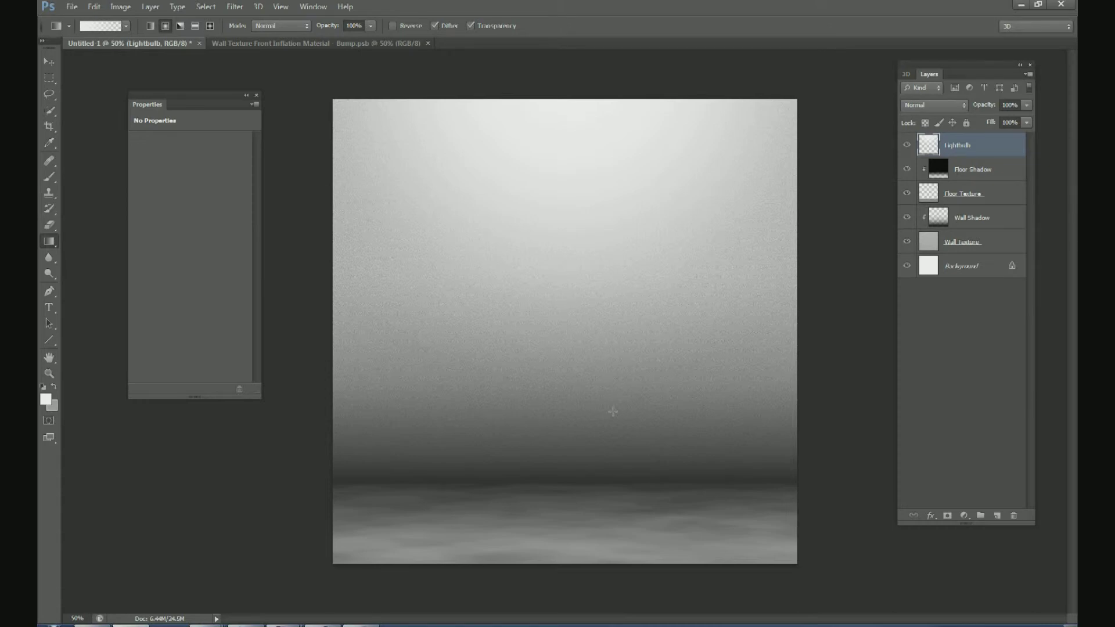
click(996, 516)
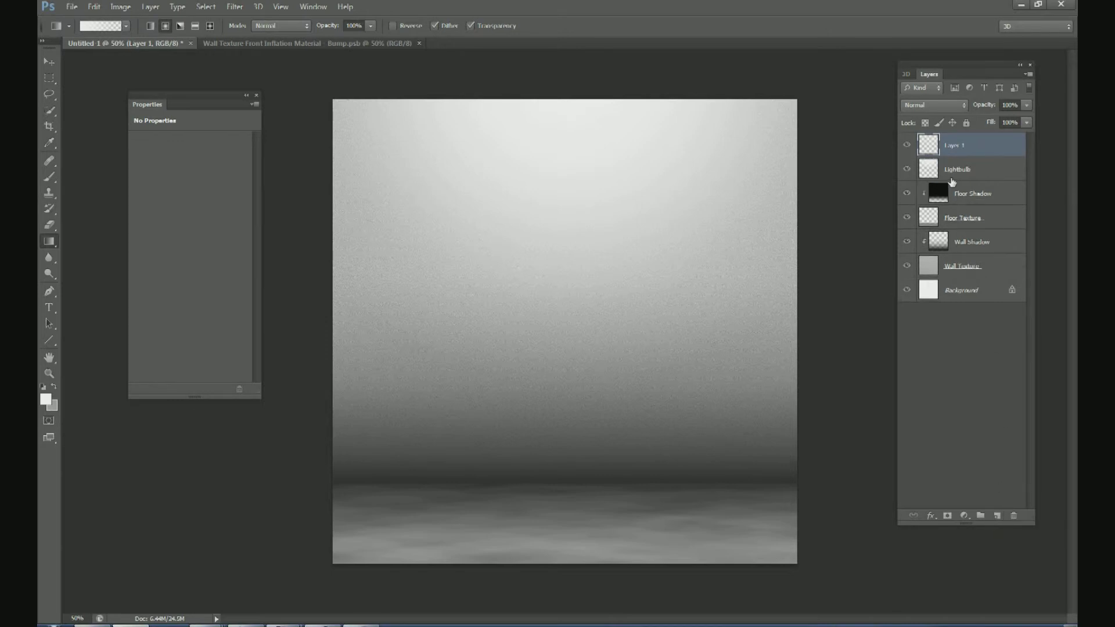
double_click(957, 146)
text(3D)
text(hn)
text( 316)
key(Return)
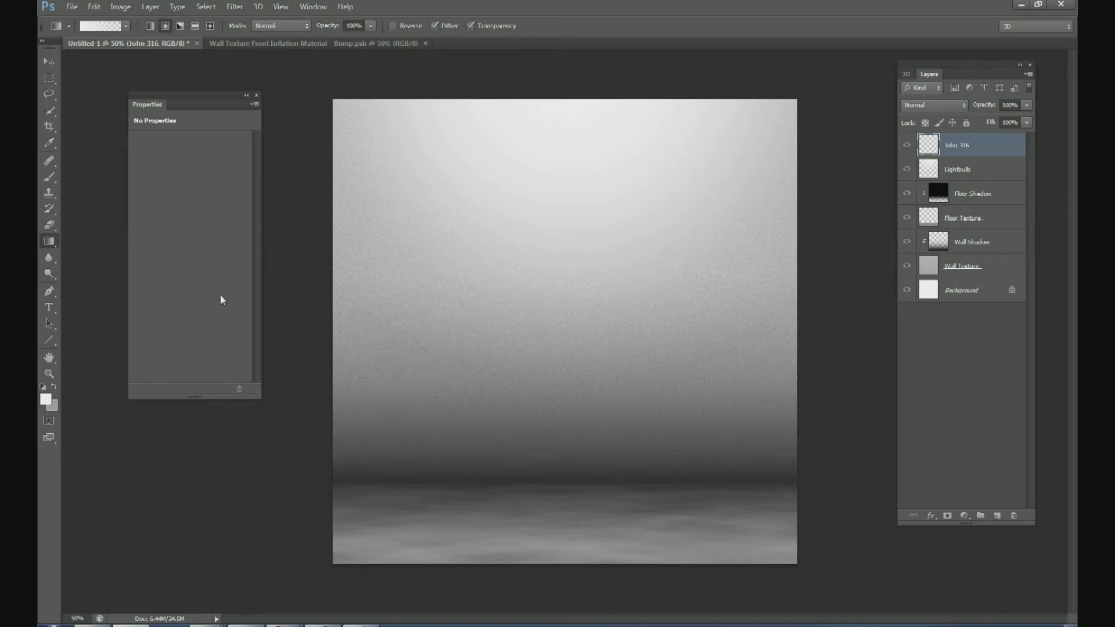
- Add the white text JOHN 3:16 in the Tondu font on the John 316 layer
click(49, 308)
click(456, 321)
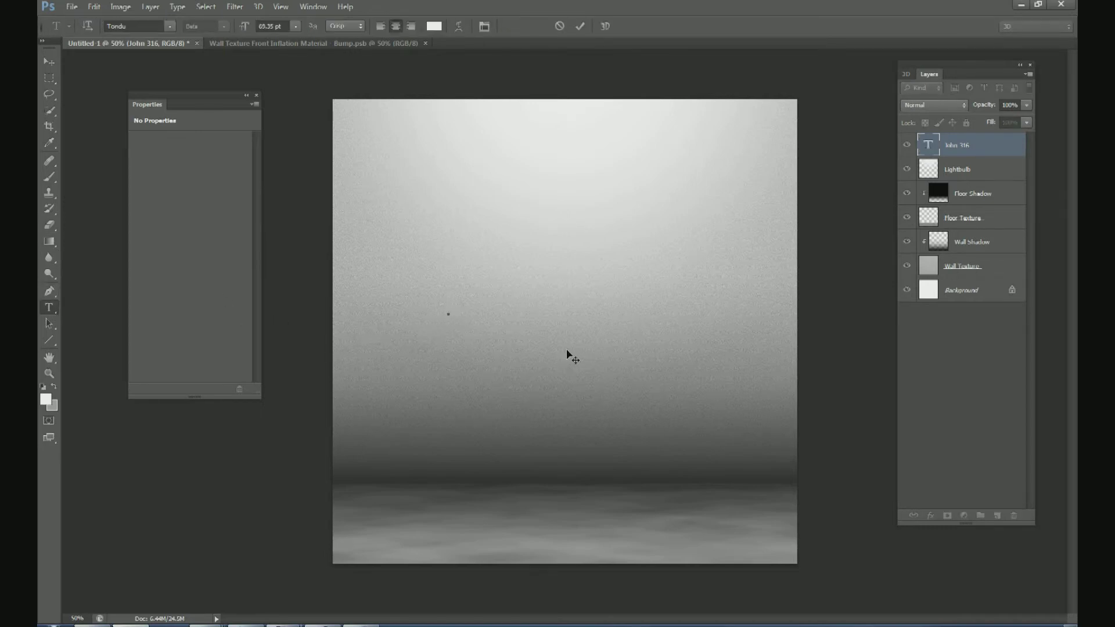
text(JOHN )
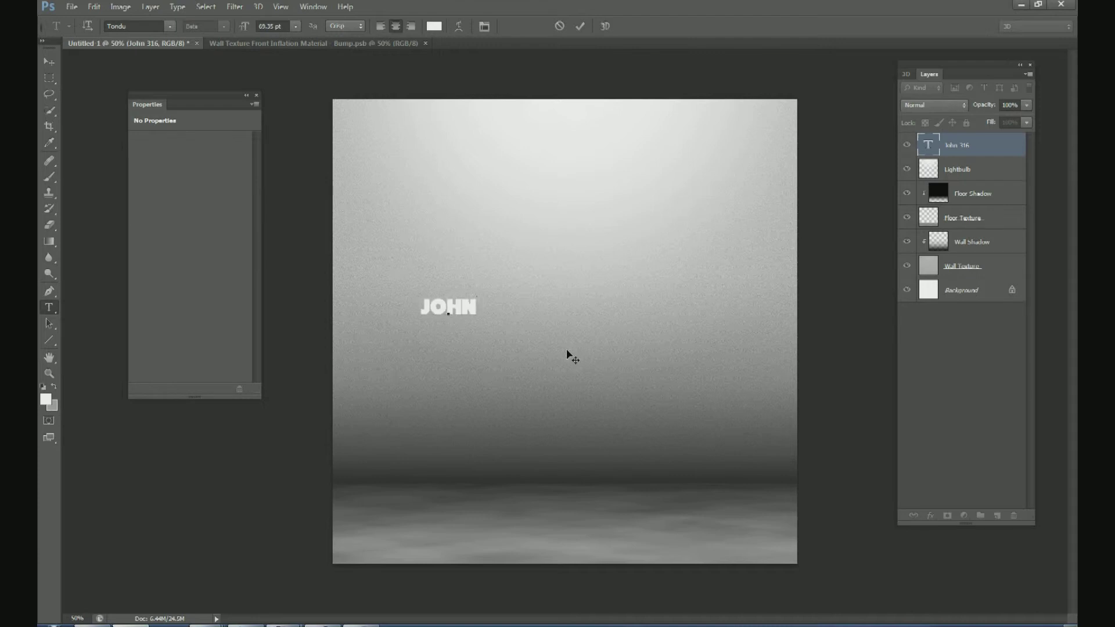
text(3:16)
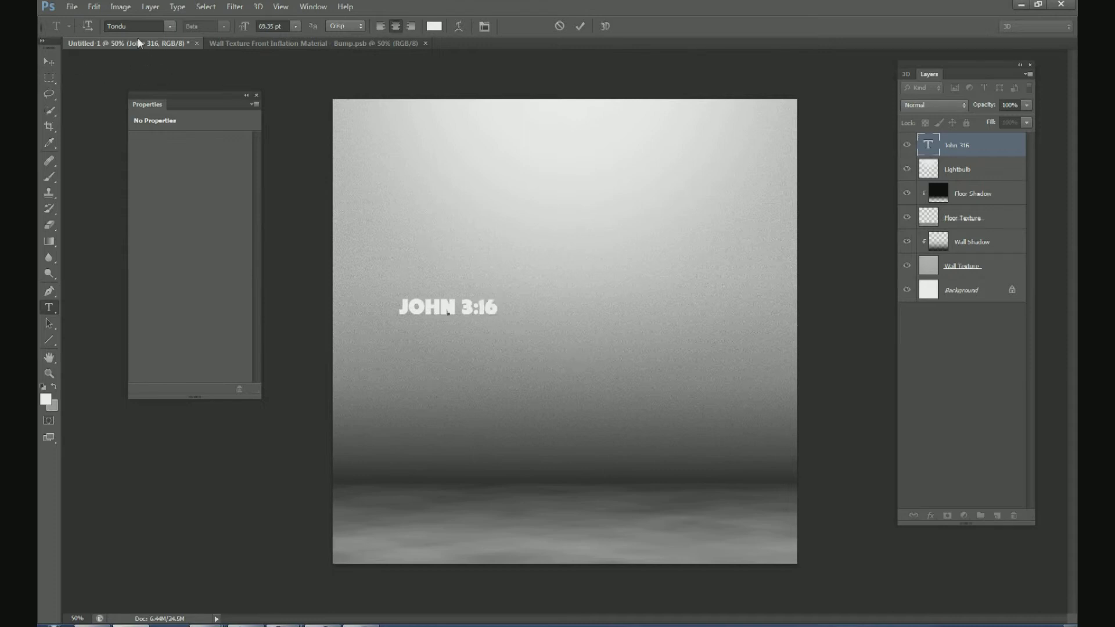
click(47, 61)
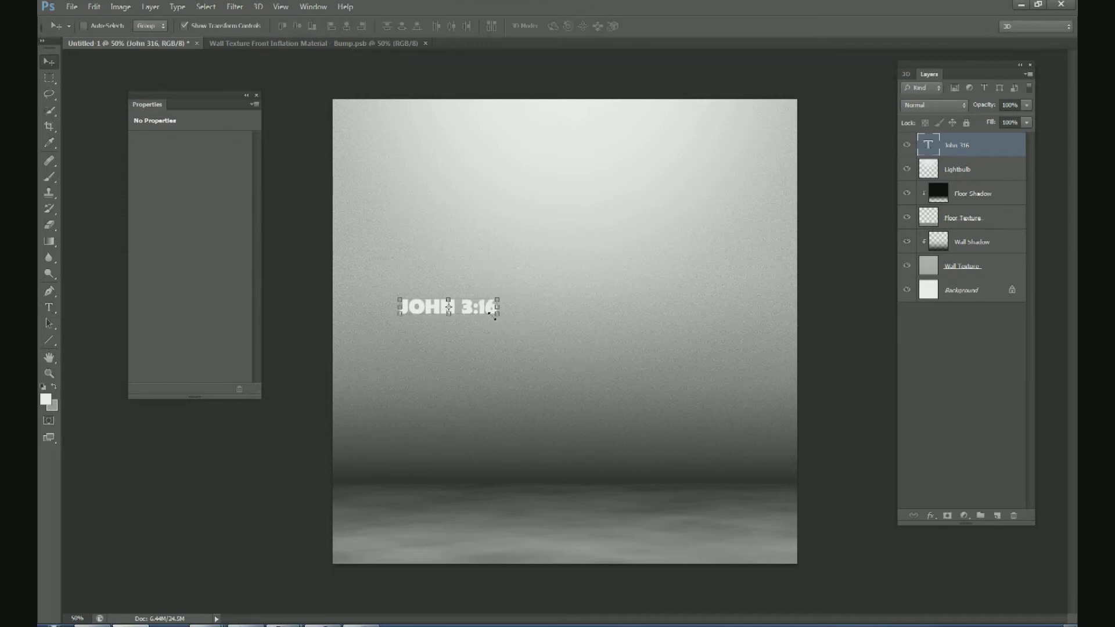
- Scale the JOHN 3:16 text to about 421% so it nearly spans the canvas and center it over the floor line
key(ctrl+t)
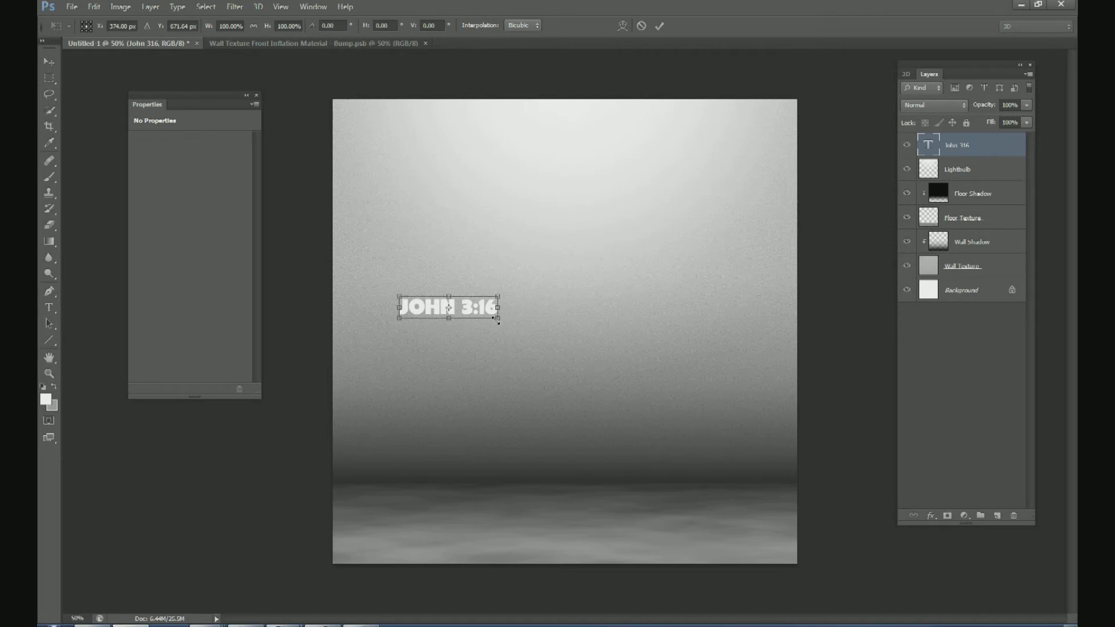
drag(502, 325, 782, 459)
drag(732, 380, 694, 496)
mouse_move(758, 417)
mouse_down()
mouse_move(755, 401)
mouse_move(766, 406)
mouse_up()
drag(721, 451, 720, 462)
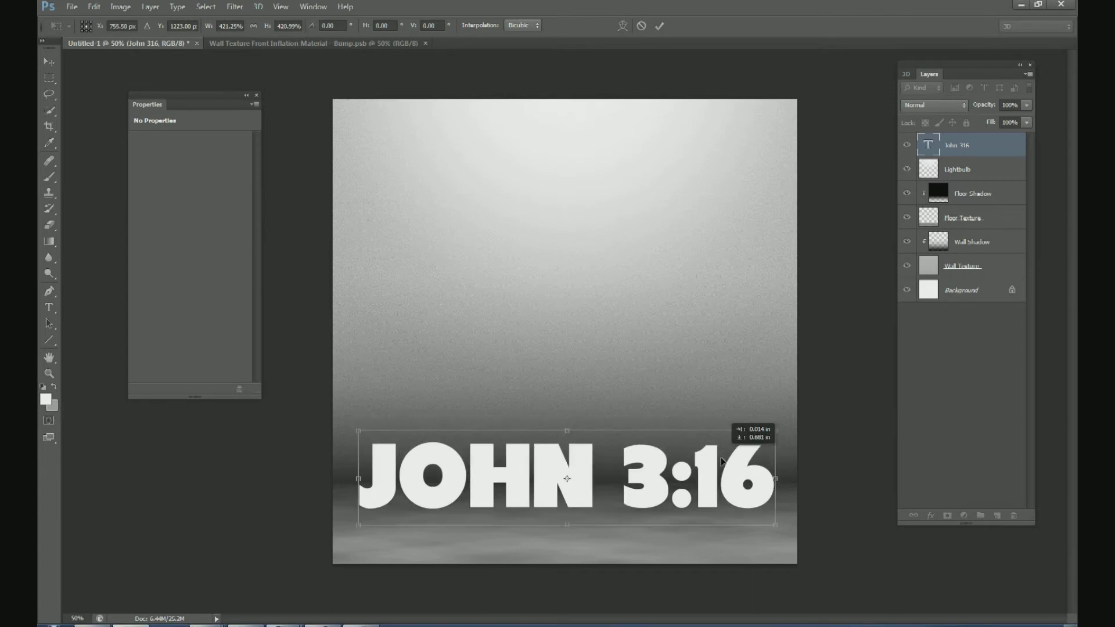
click(660, 26)
drag(707, 478, 706, 485)
- Rasterize the John 316 text layer and create a new 3D extrusion from it
right_click(967, 146)
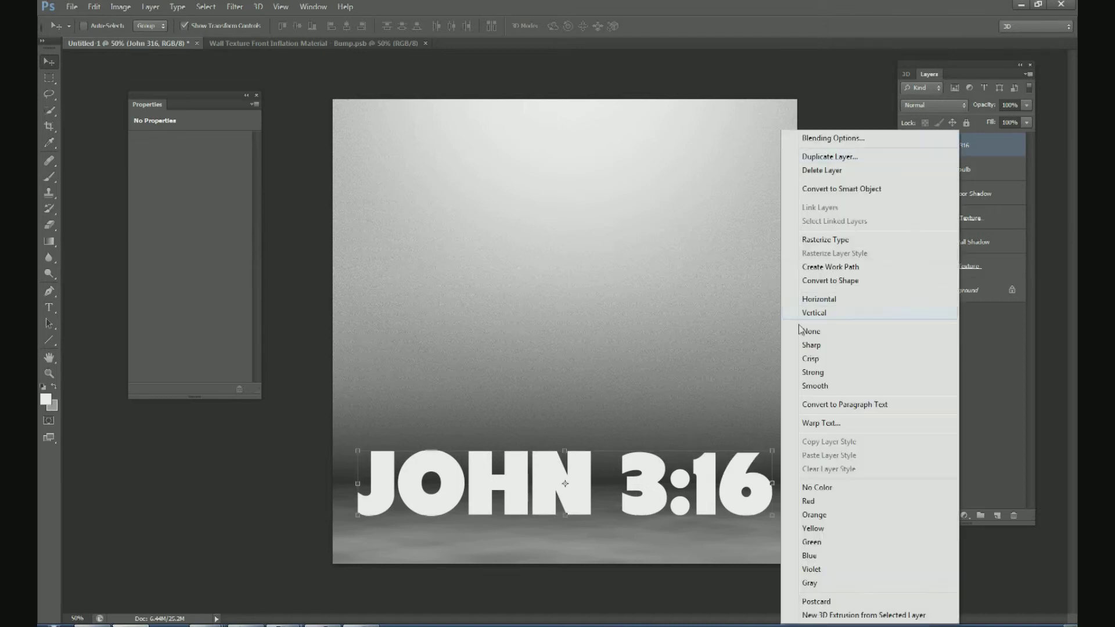
click(830, 241)
right_click(952, 148)
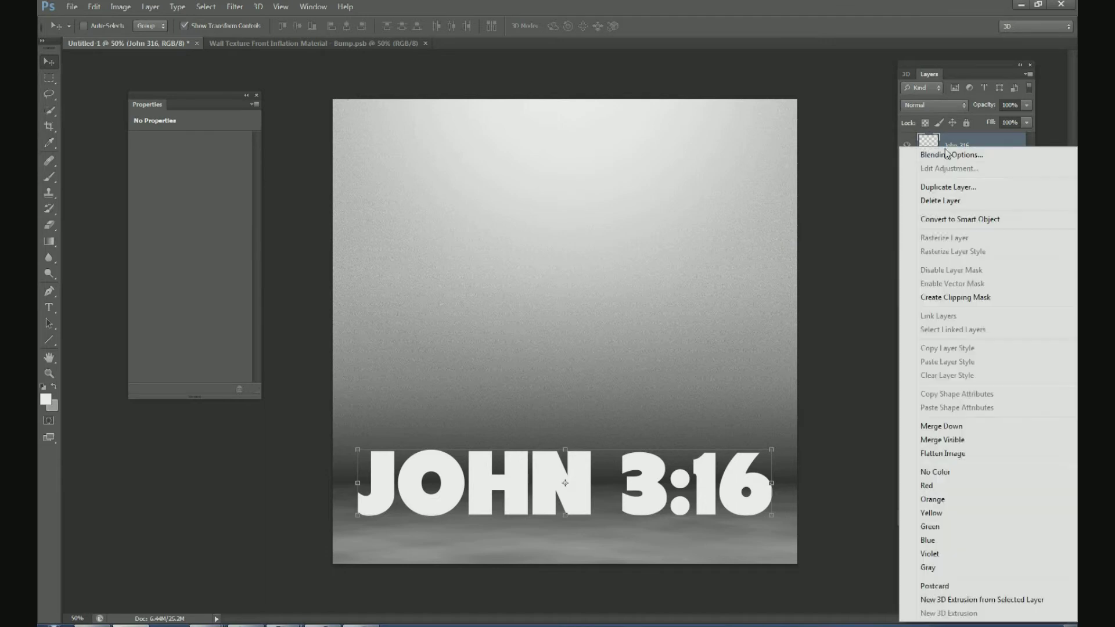
click(952, 602)
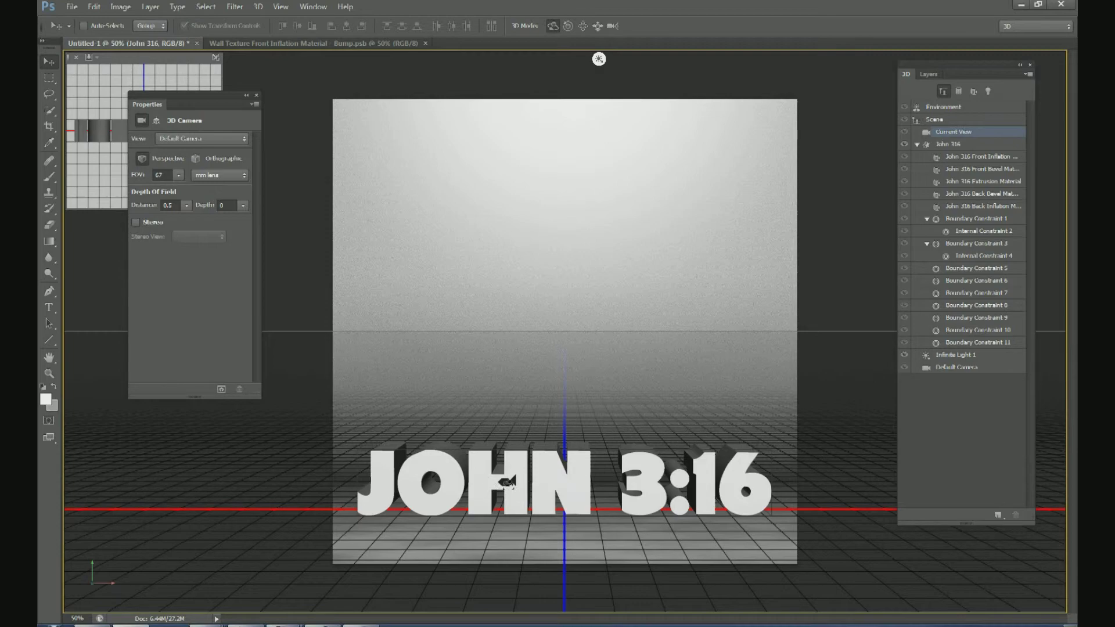
- Orbit the 3D camera to a lower, front-facing angle so the extruded letters stand on the floor
mouse_move(100, 577)
mouse_down()
mouse_move(171, 595)
mouse_move(102, 572)
mouse_up()
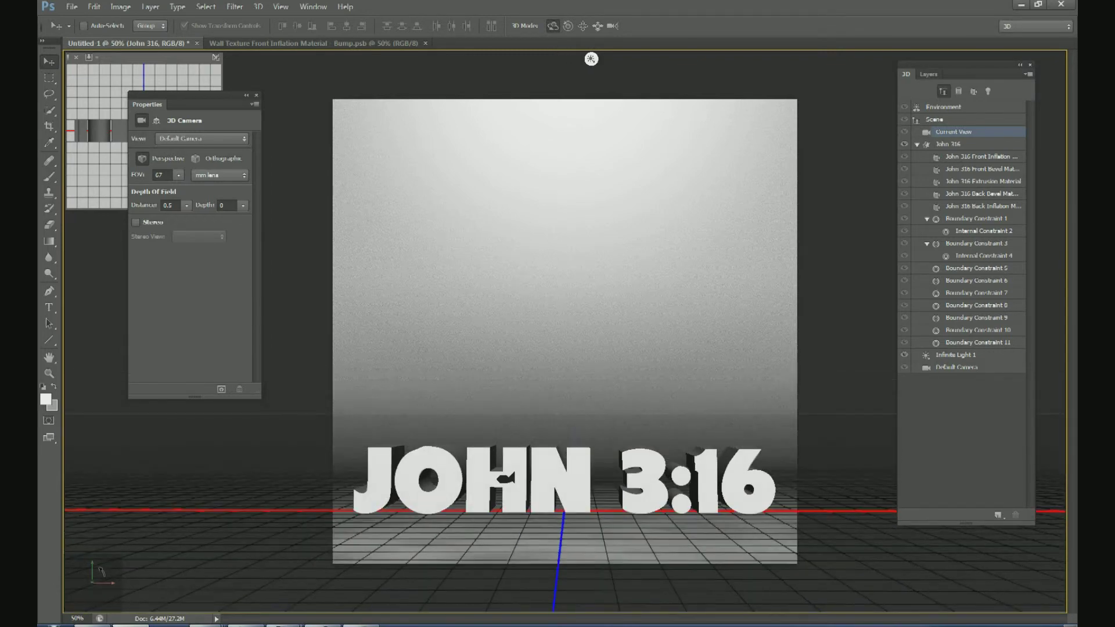
drag(101, 571, 101, 571)
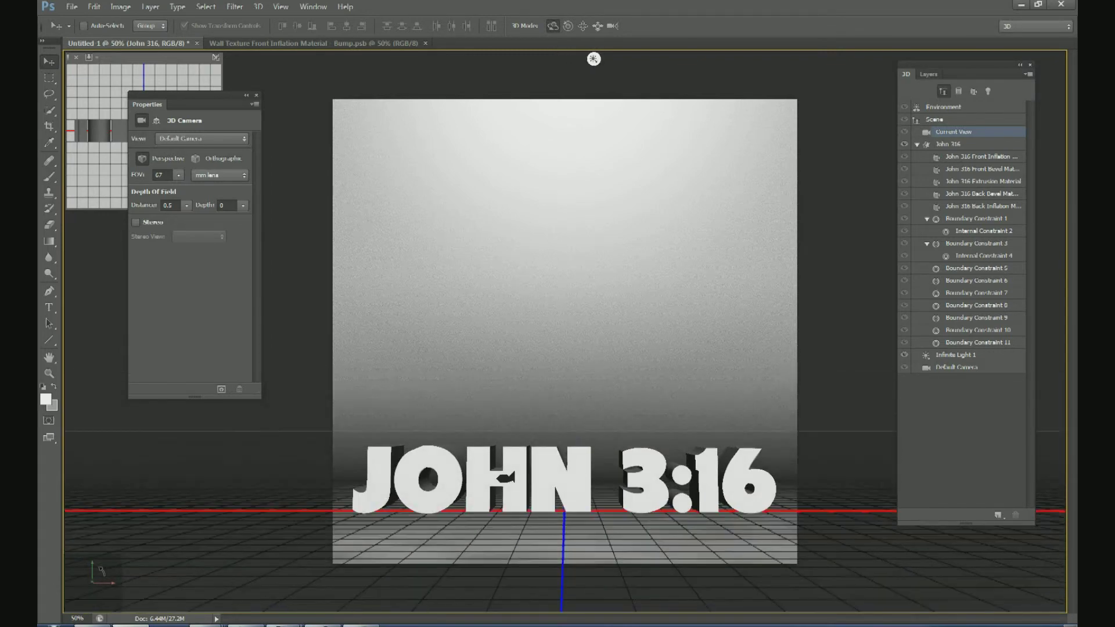
click(932, 77)
click(906, 75)
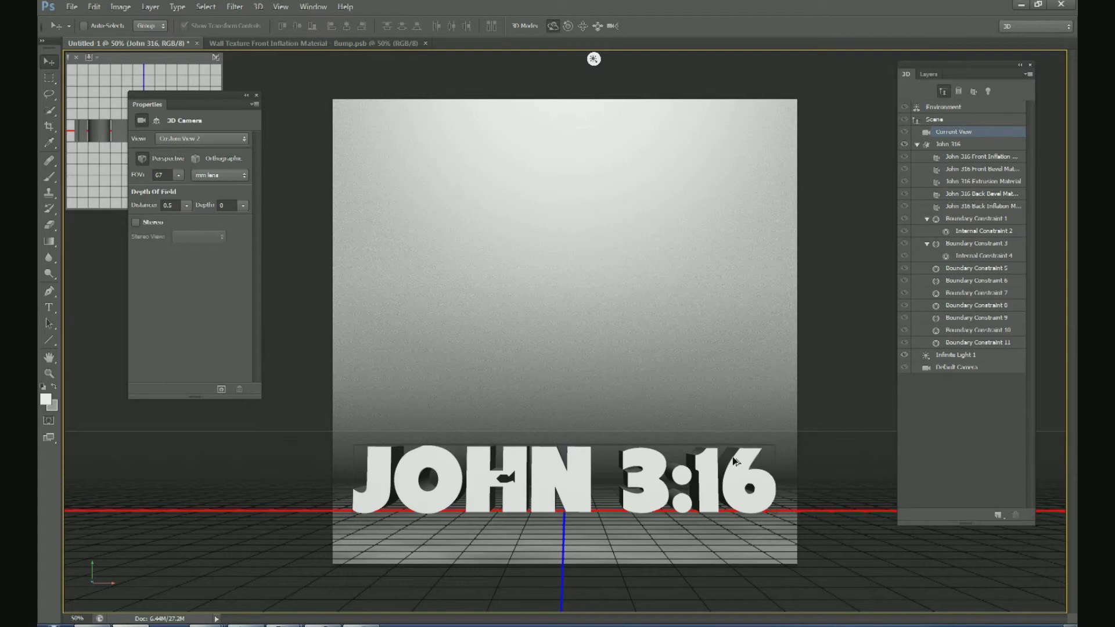
- Render the extruded John 316 layer and rasterize the 3D result
key(ctrl+shift+alt+r)
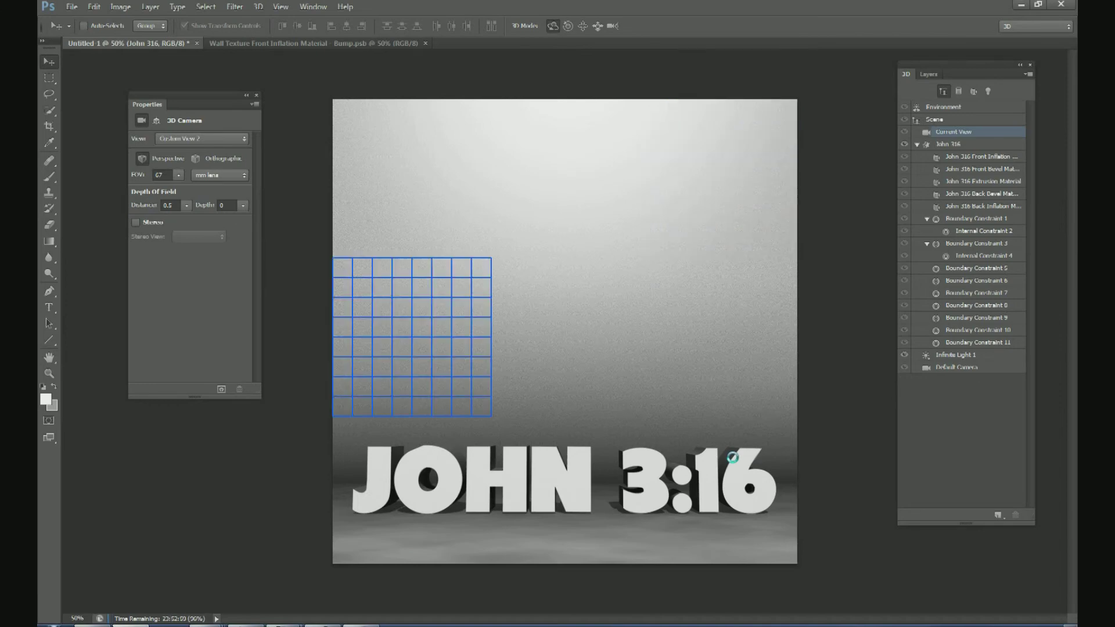
click(733, 458)
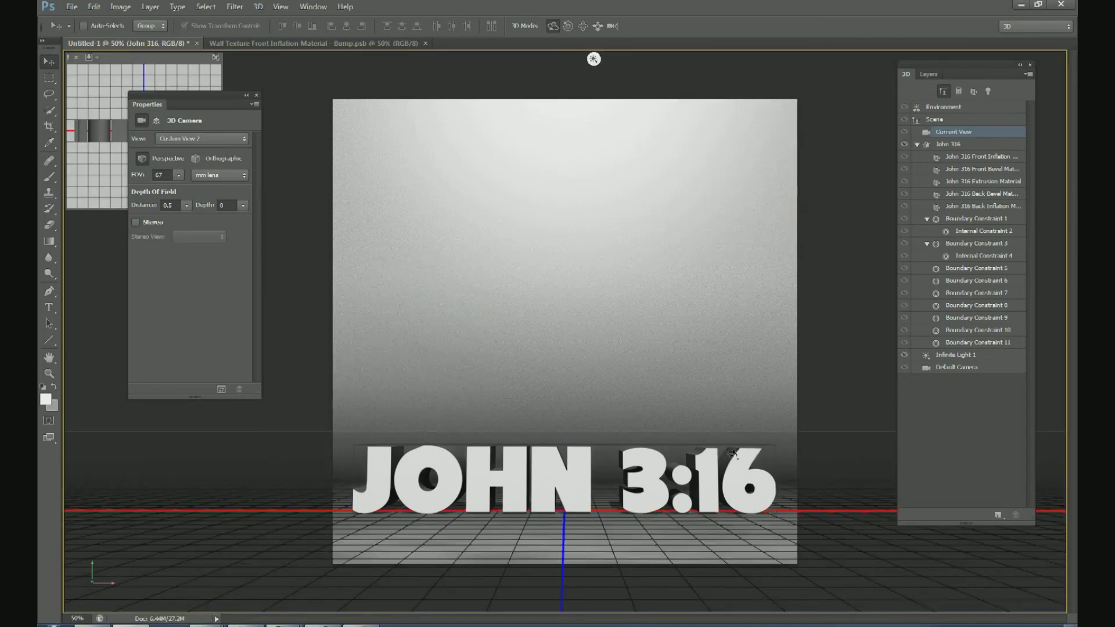
click(930, 75)
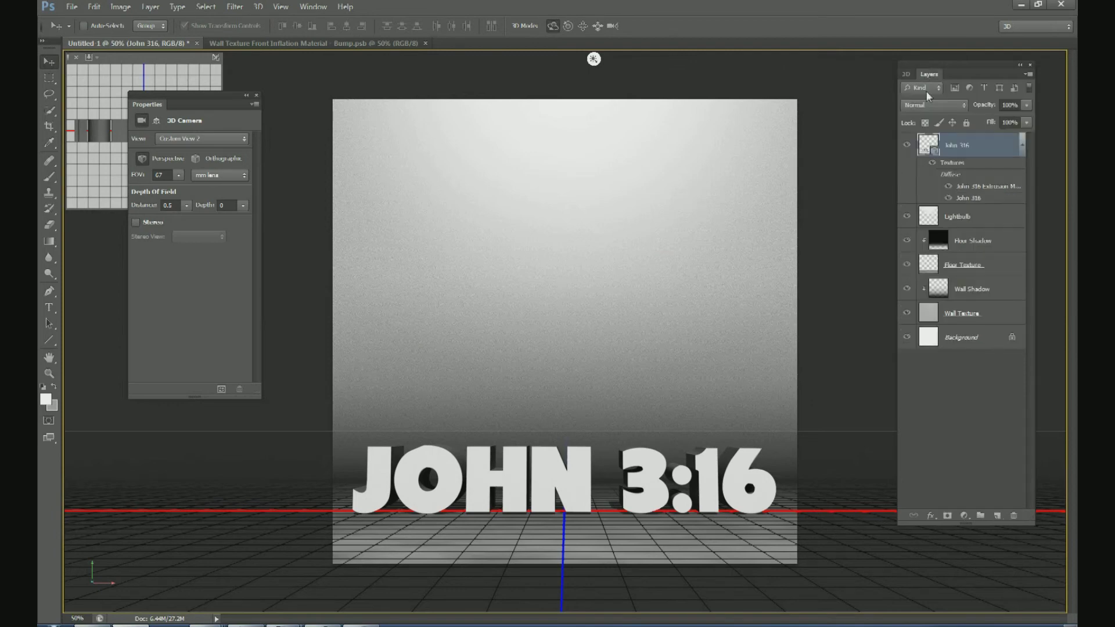
right_click(948, 150)
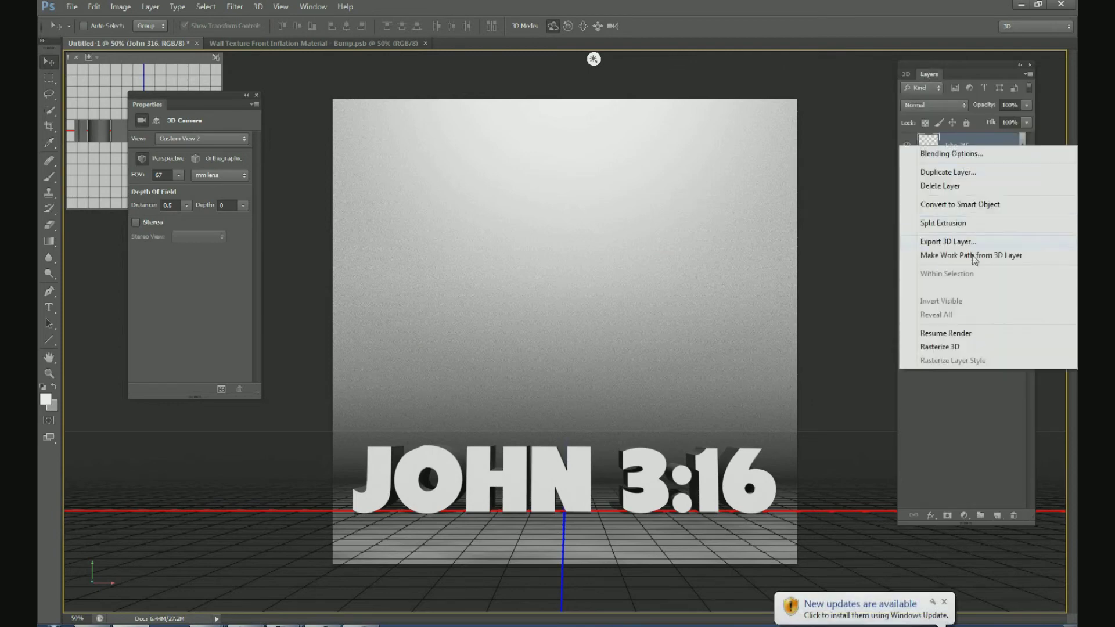
click(946, 347)
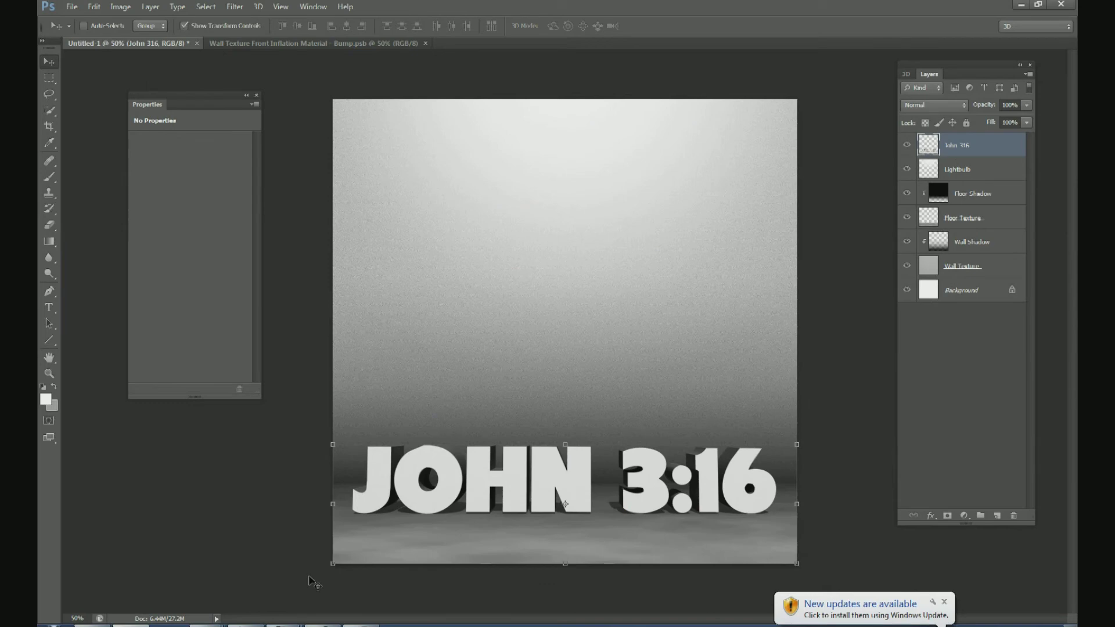
click(971, 293)
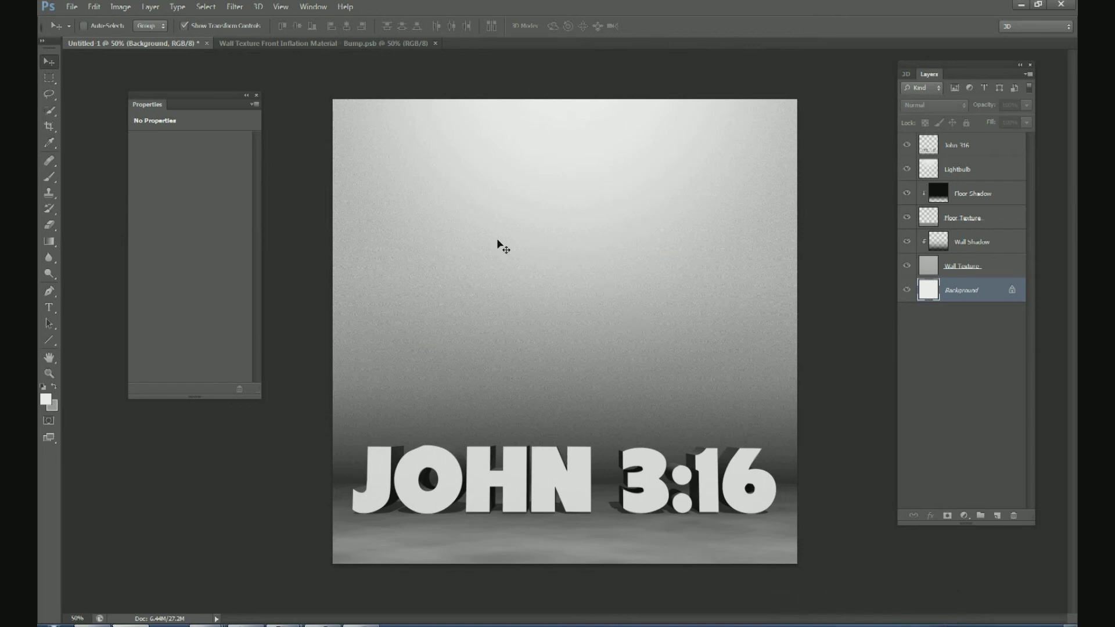
click(970, 155)
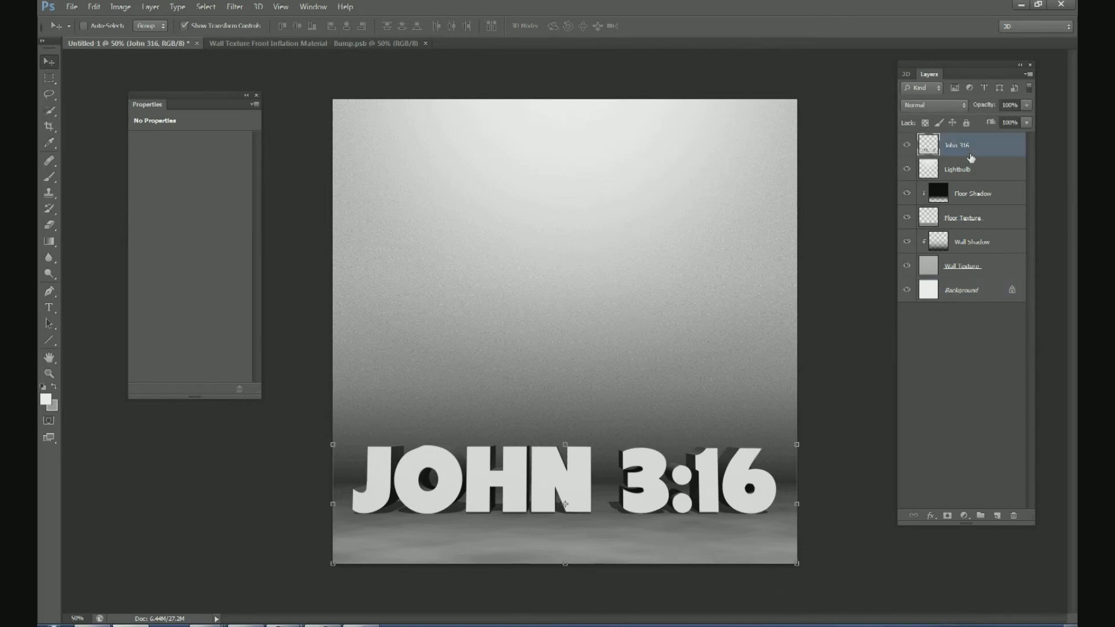
click(954, 290)
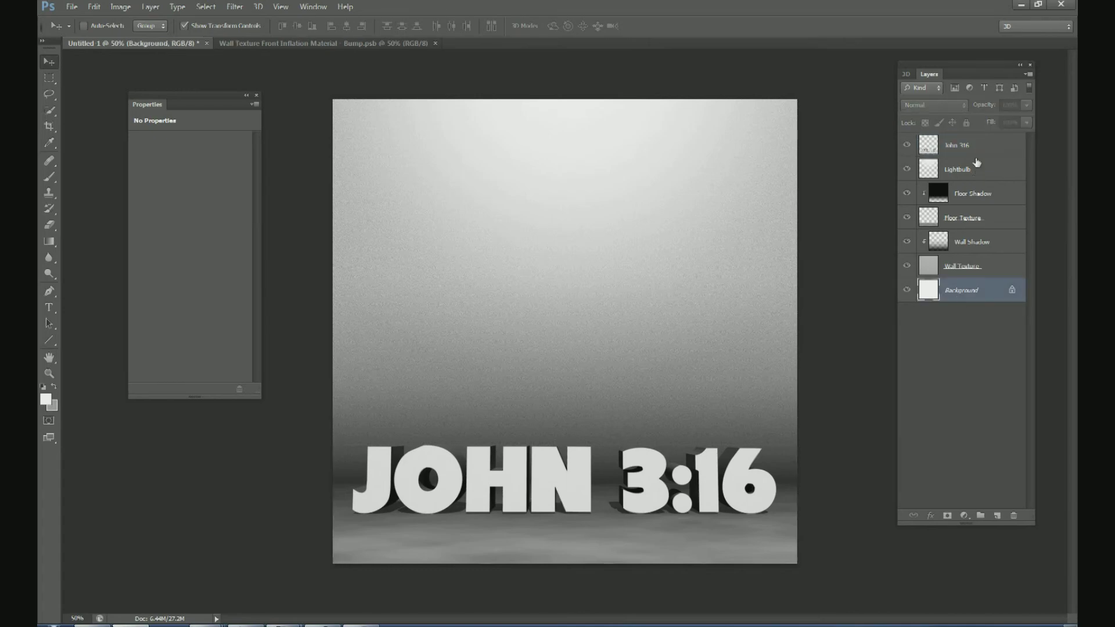
click(973, 145)
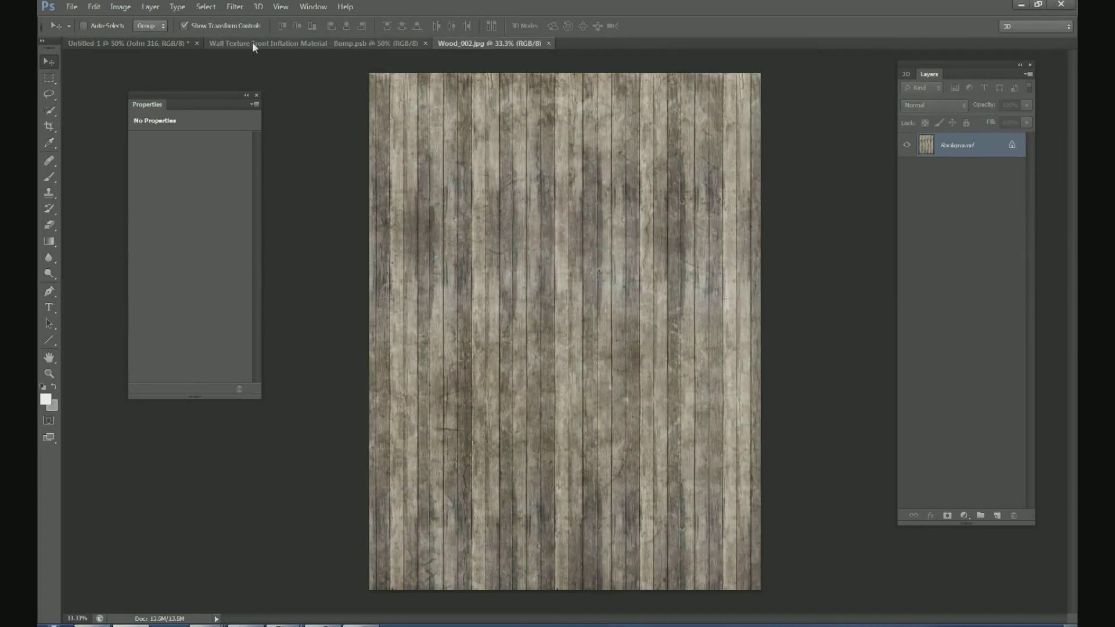
- Copy the entire Wood_002.jpg image into the Untitled-1 document as a layer clipped to Floor Texture
click(209, 7)
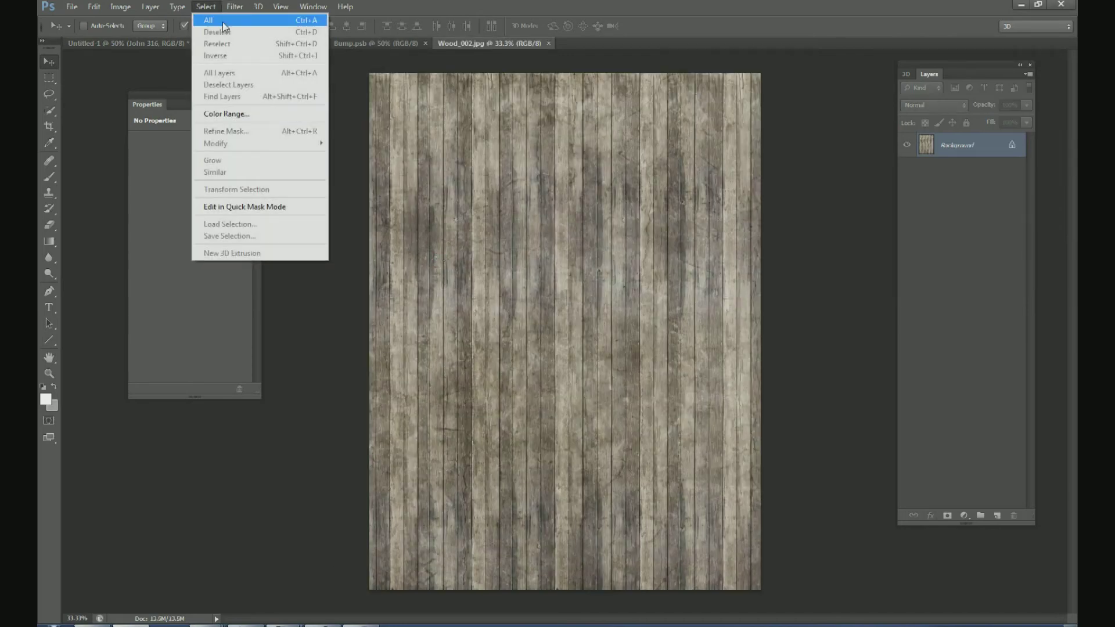
click(223, 27)
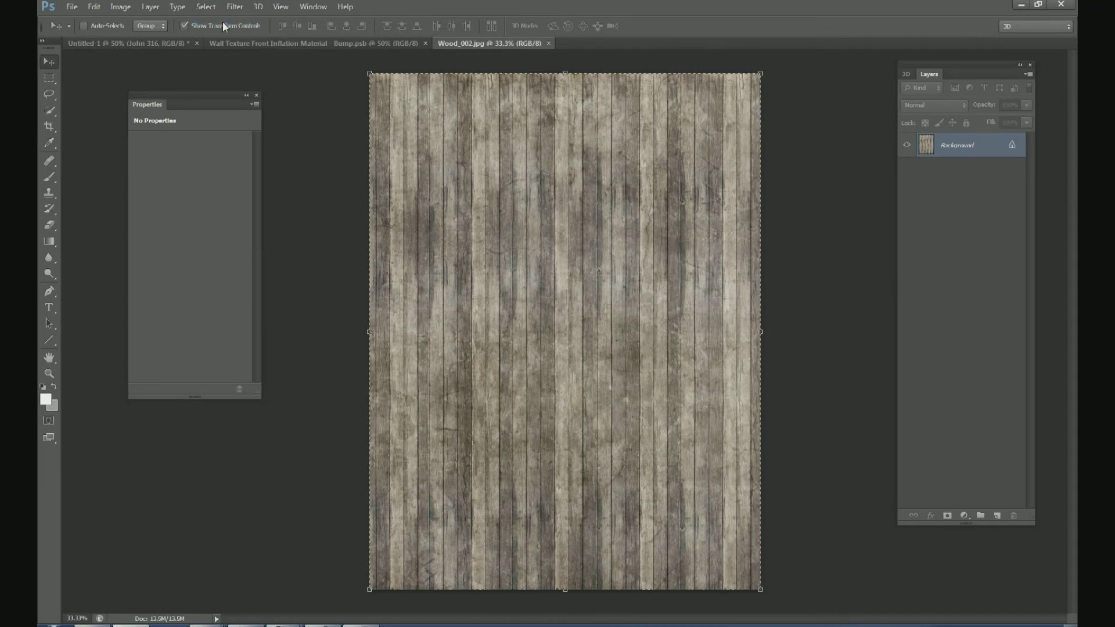
click(140, 44)
click(999, 223)
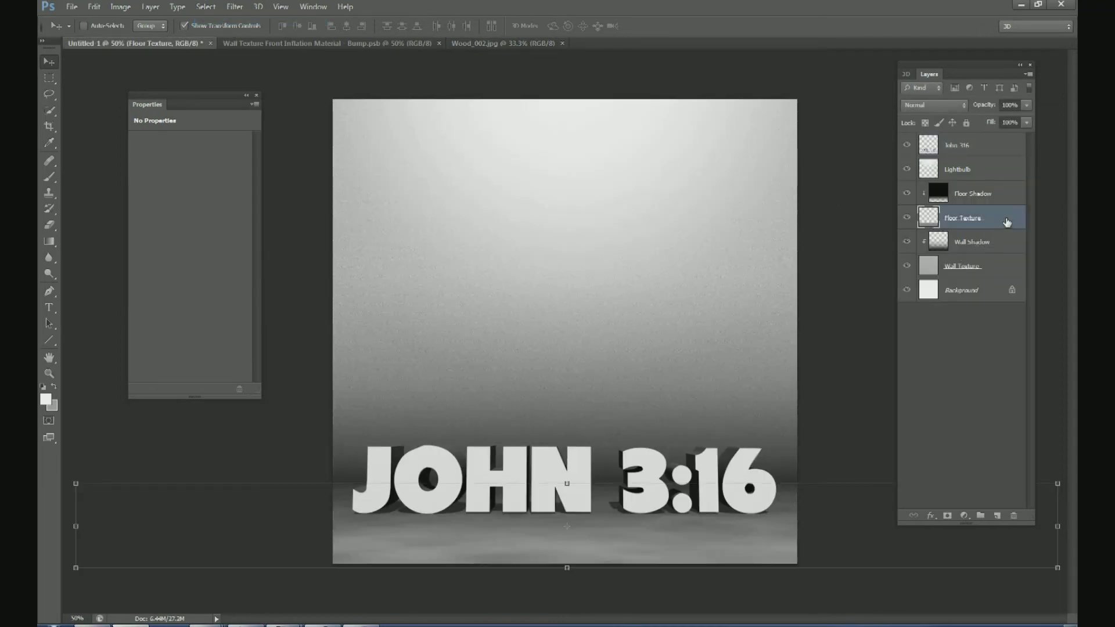
key(Left)
key(ctrl+minus)
key(ctrl+minus)
key(ctrl+v)
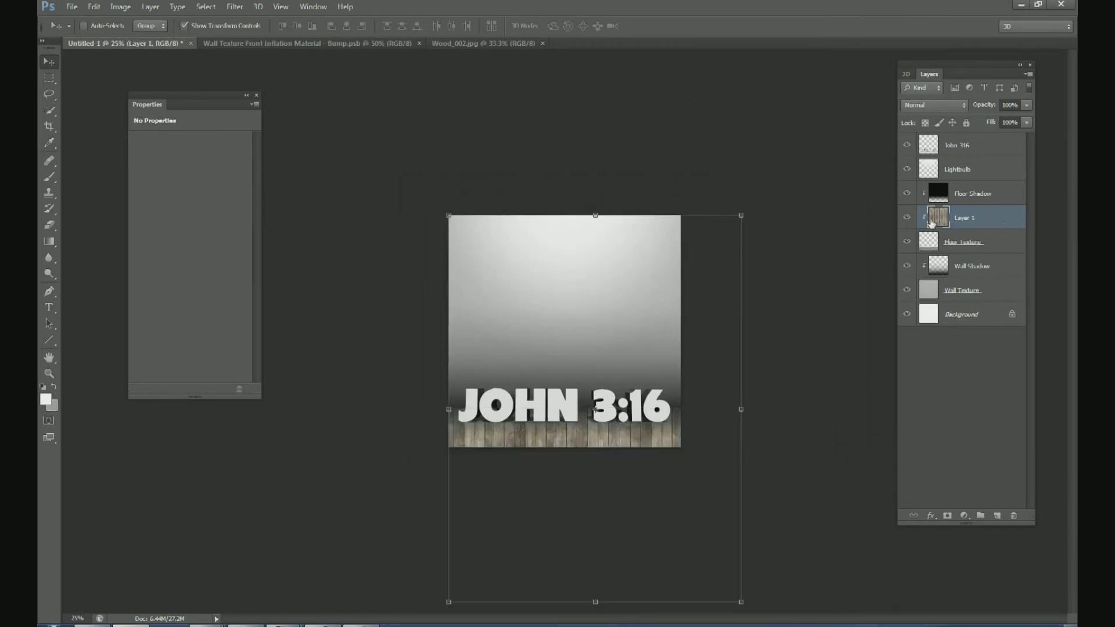
- Scale the wood image on Layer 1 to about 79.2% width and 15.5% height so it fits the floor area
drag(742, 410, 681, 410)
drag(565, 215, 566, 388)
drag(565, 601, 565, 446)
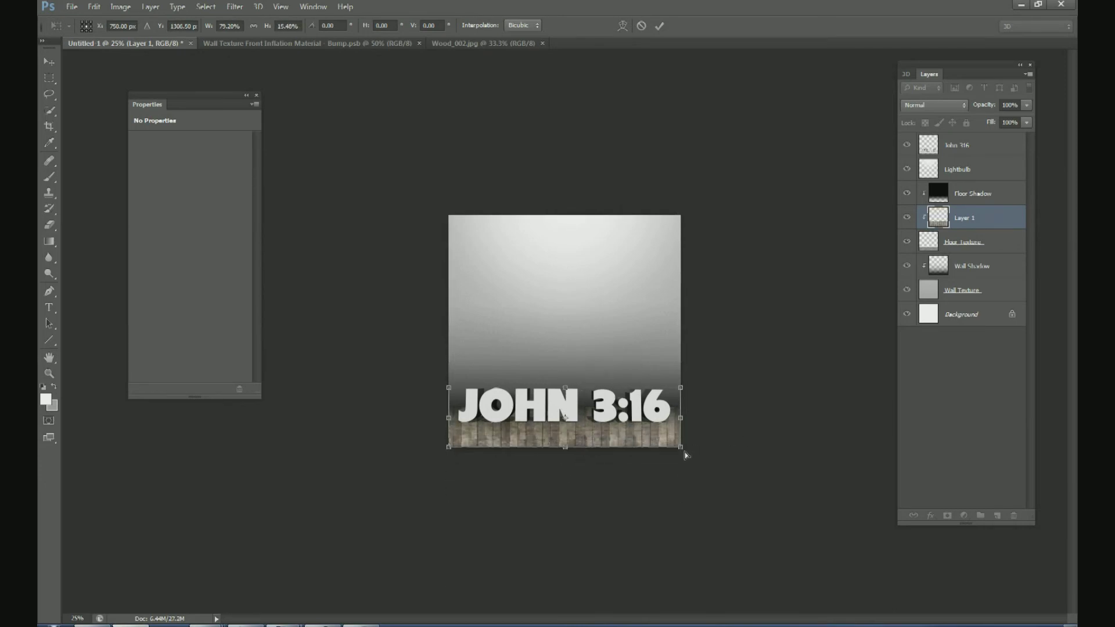
- Flare the wood layer's lower corners outward in perspective, lower its upper edge to the floor line, and apply the transform
drag(683, 452, 848, 454)
drag(448, 451, 286, 457)
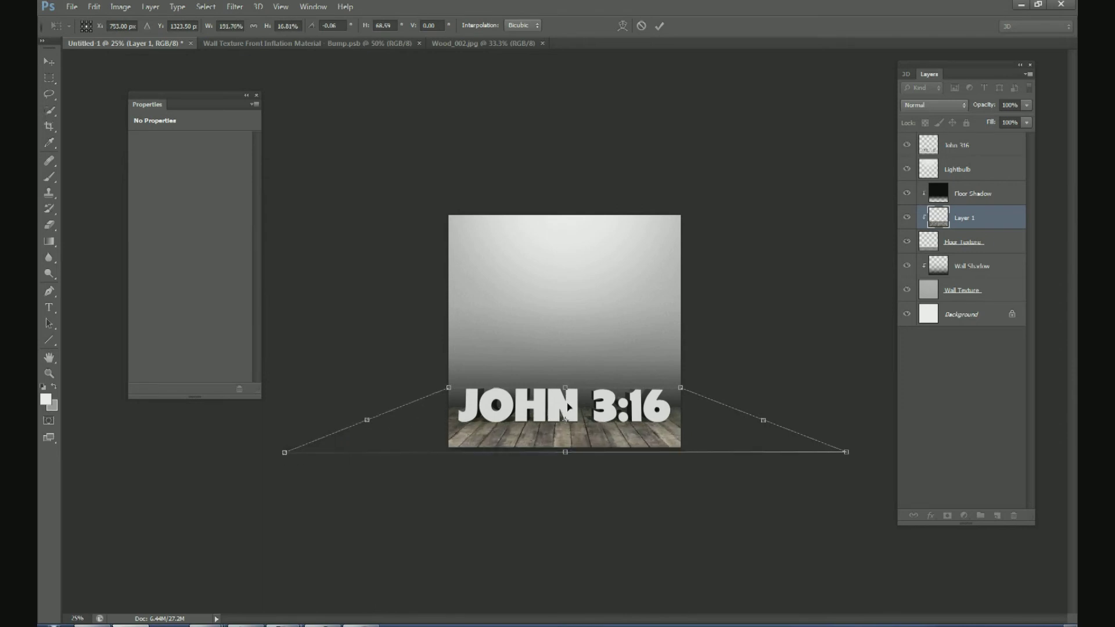
drag(565, 388, 563, 401)
click(660, 26)
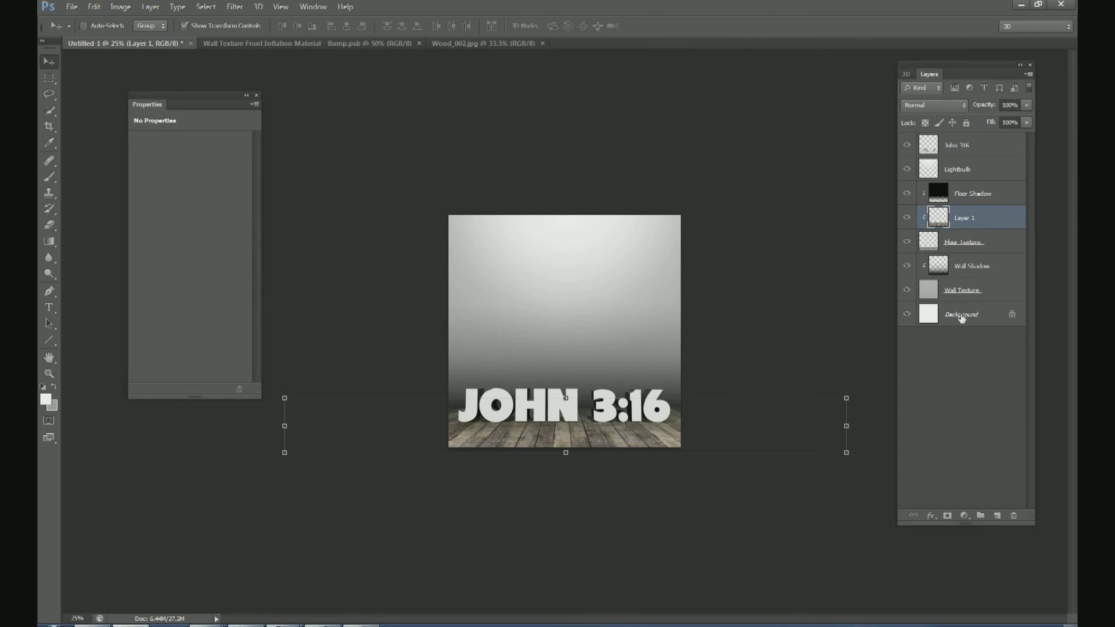
click(962, 316)
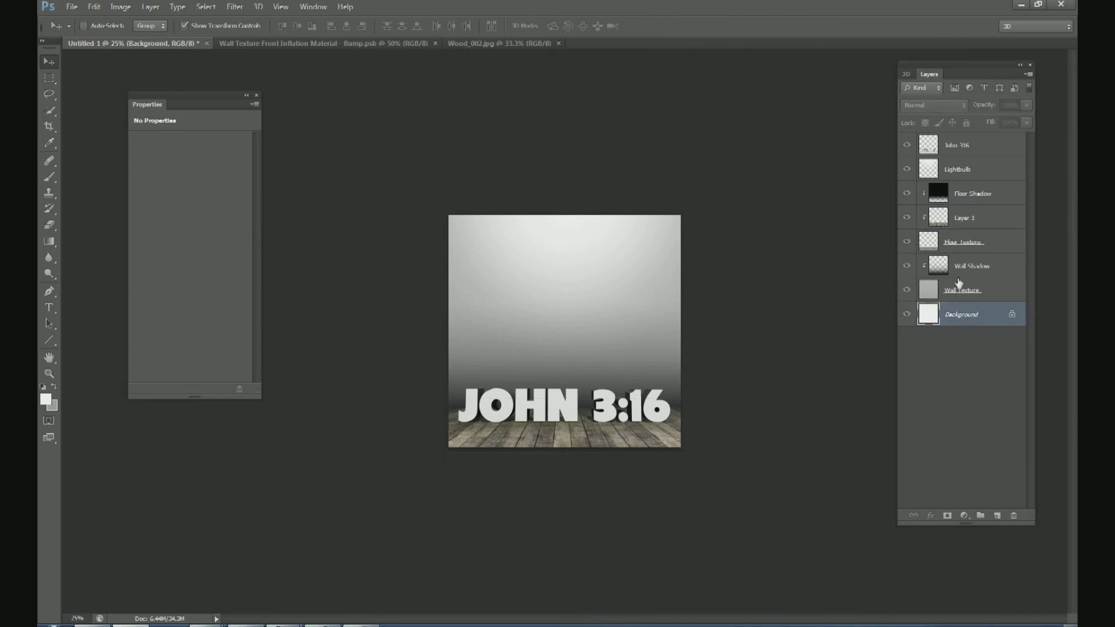
key(ctrl+plus)
key(ctrl+plus)
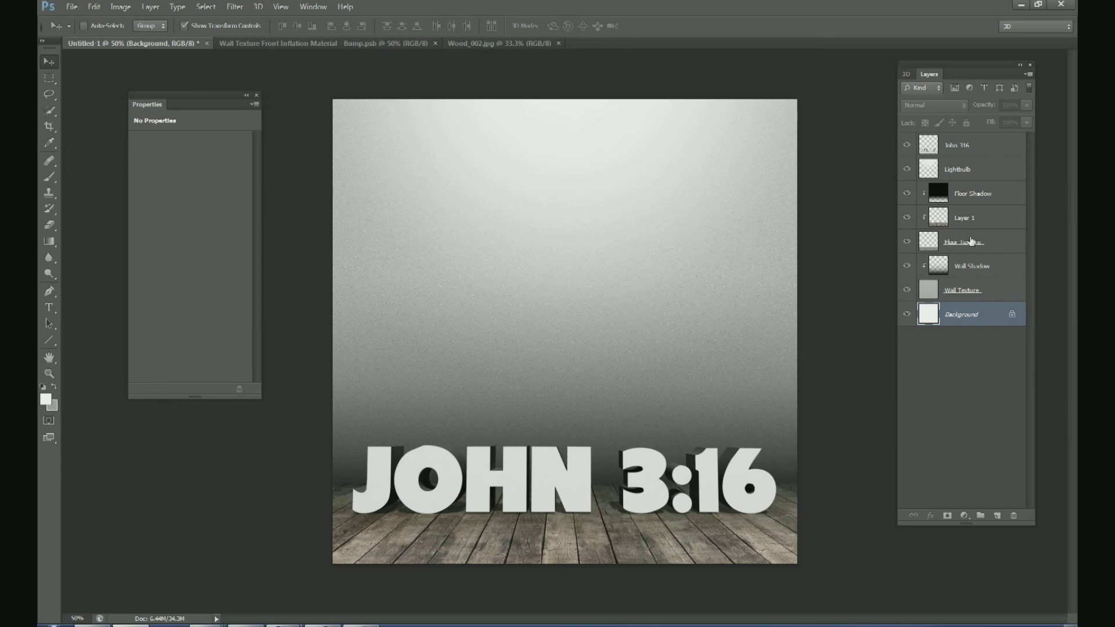
- Hide the wood Layer 1 and add a Gradient Map adjustment layer above the John 316 layer
click(906, 217)
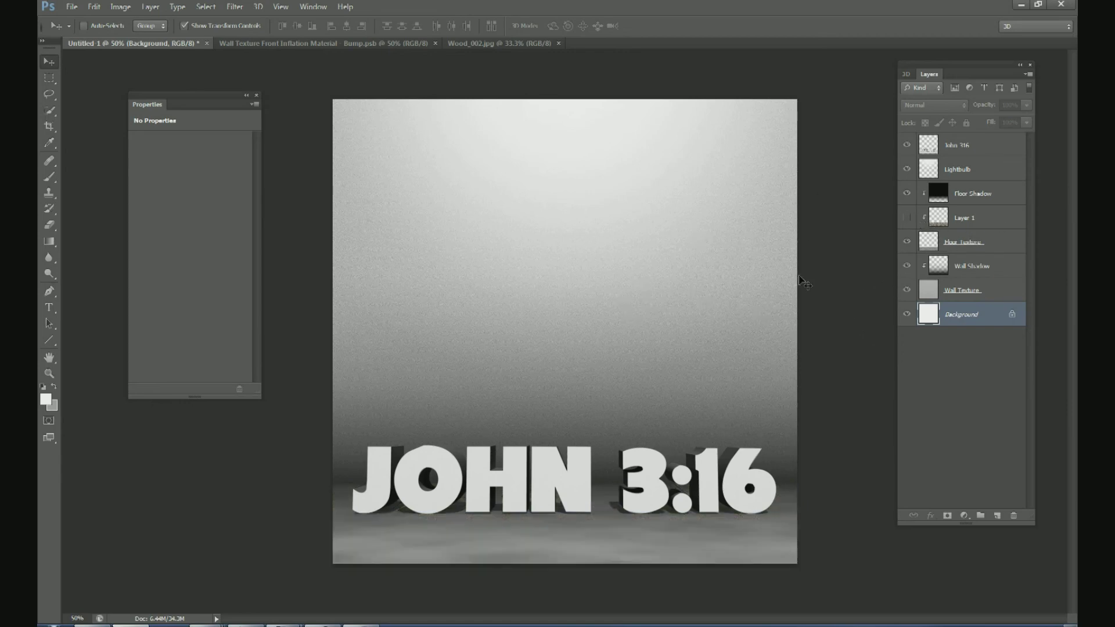
click(957, 154)
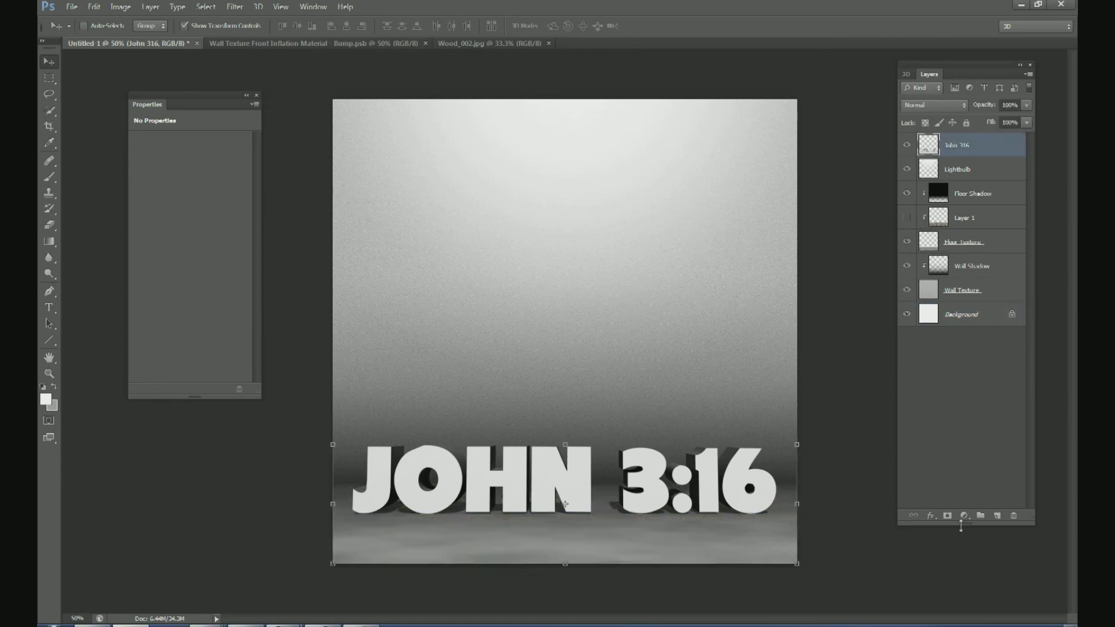
click(964, 516)
click(992, 489)
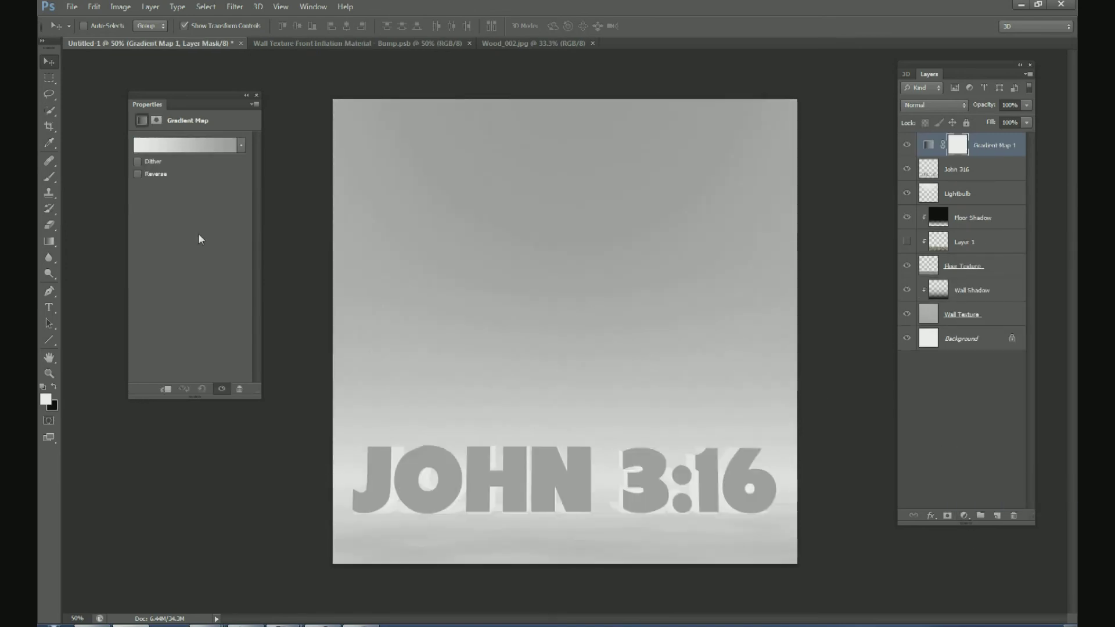
- Apply the violet-to-orange preset to the gradient map and set the adjustment layer's blend mode to Color
click(242, 146)
click(224, 172)
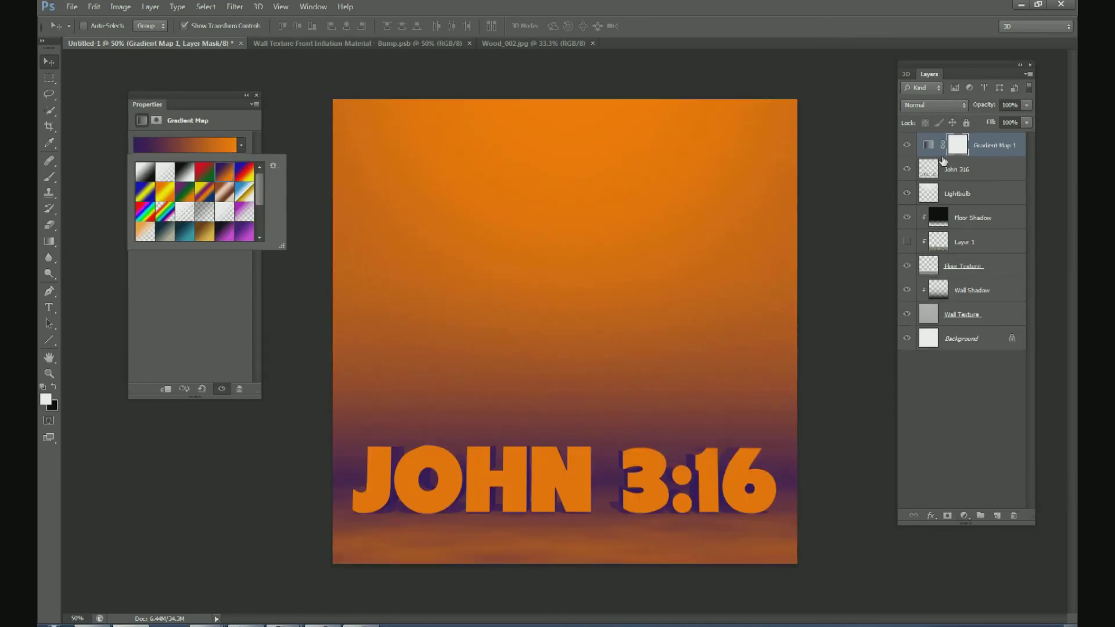
click(934, 105)
click(926, 416)
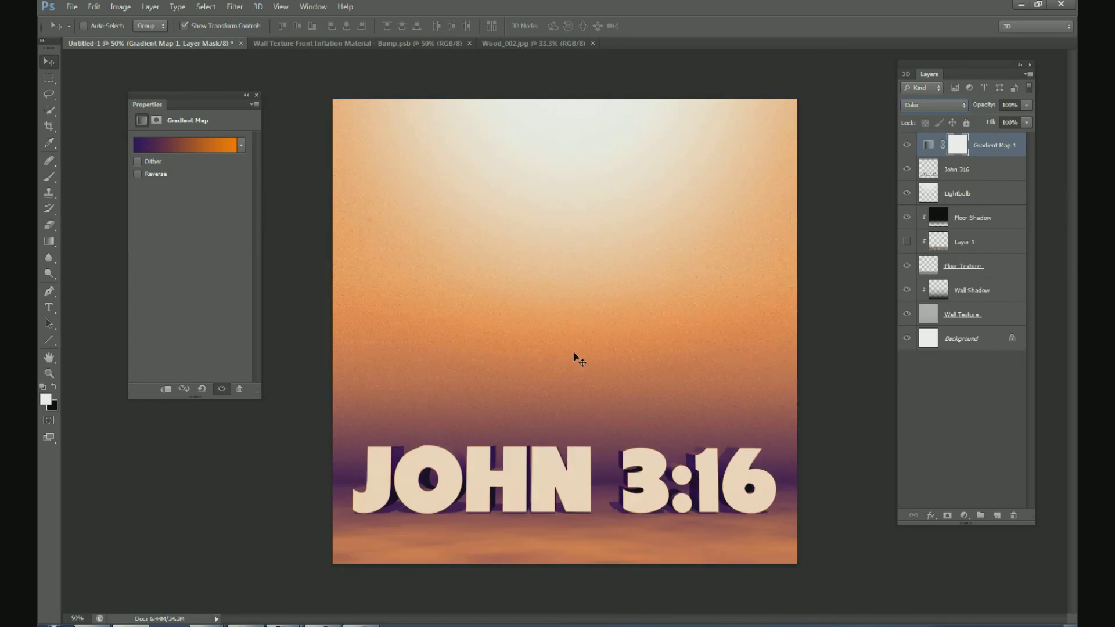
- Change the gradient map to the purple-to-gold preset in the Gradient Editor
click(225, 145)
click(952, 249)
click(1013, 194)
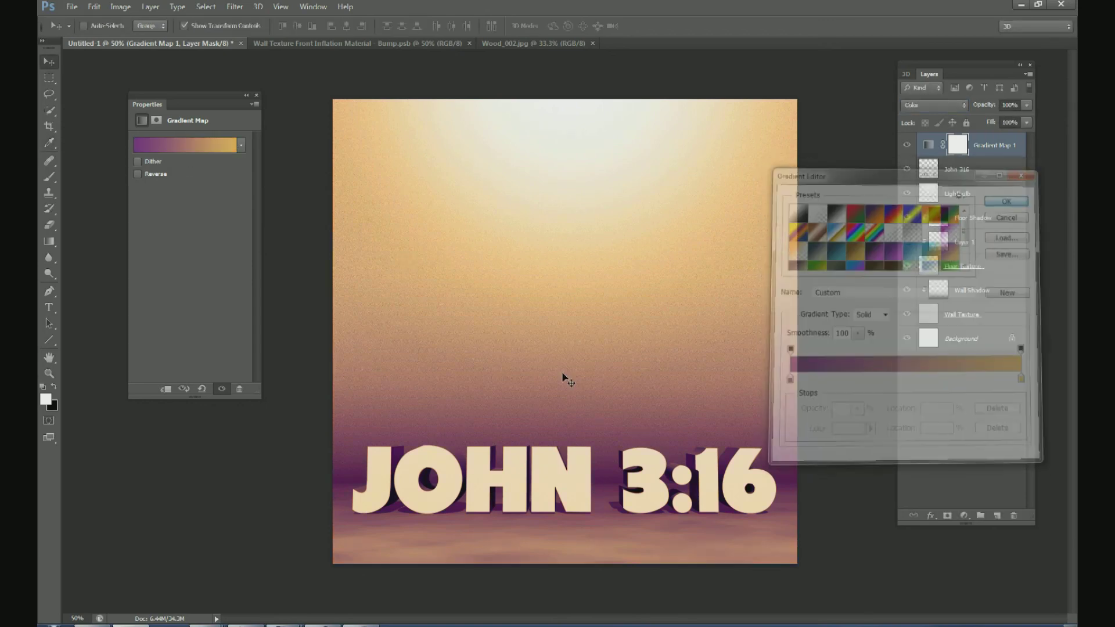
- Move the Gradient Map 1 layer beneath the John 316 layer so the lettering stays uncoloured, and keep the adjustment layer selected
drag(988, 150, 988, 175)
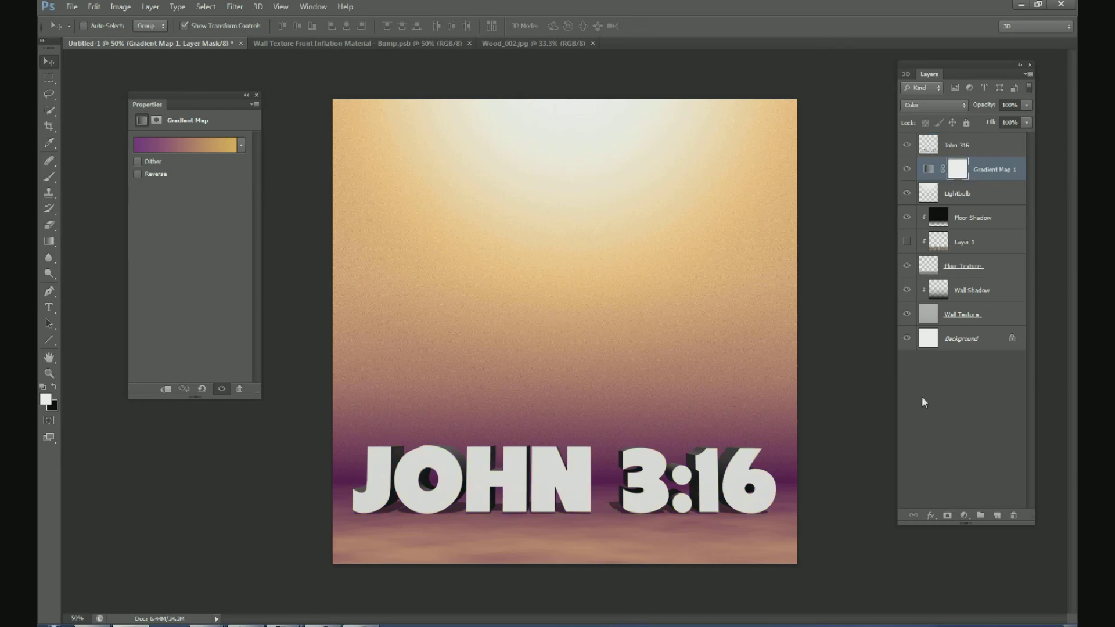
click(959, 339)
click(958, 145)
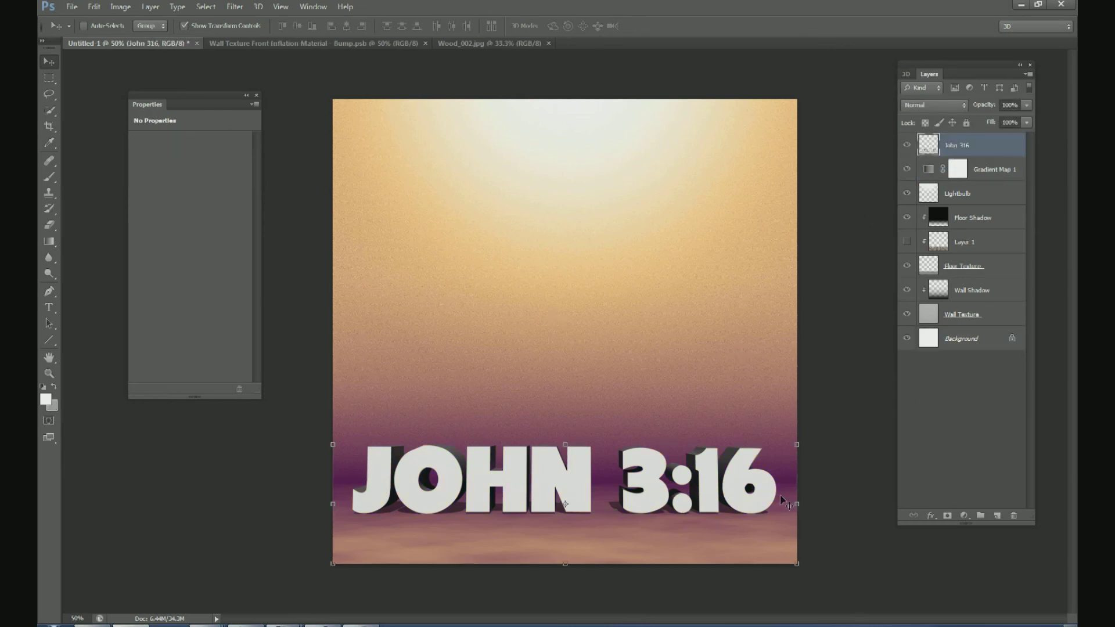
click(1006, 177)
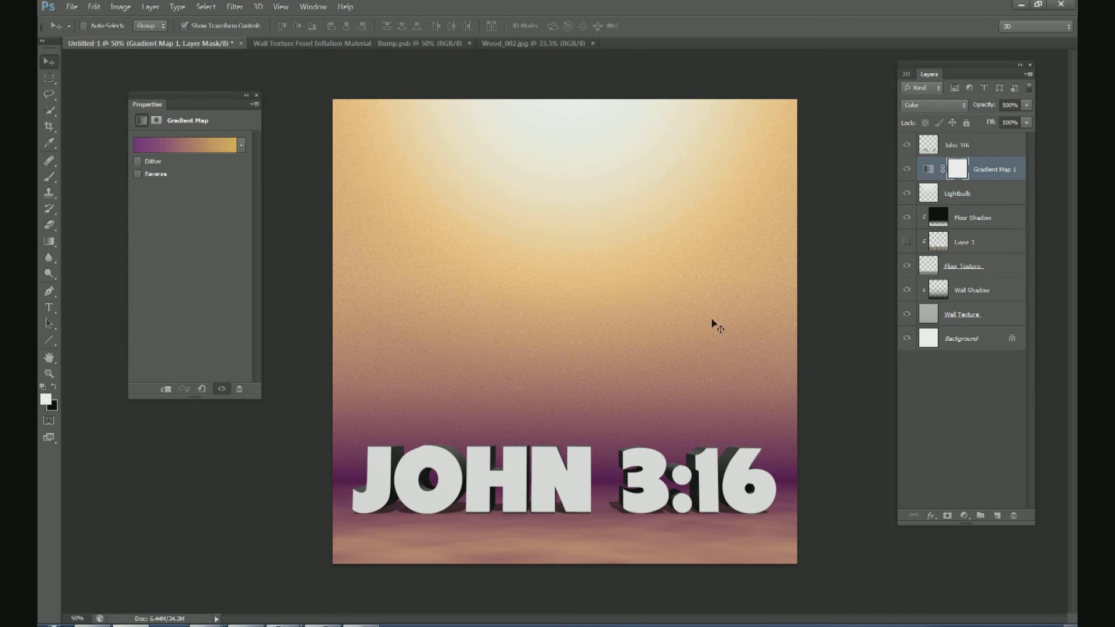